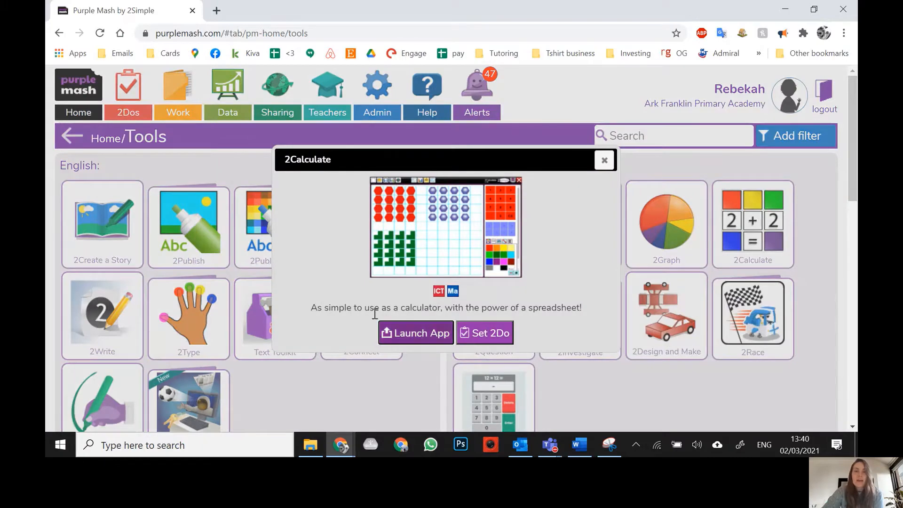
- Launch 2Calculate, browse the Key Stage 1 lessons and dismiss the New dialog to start with a blank sheet
{"action": "left_click", "coordinate": [416, 334]}
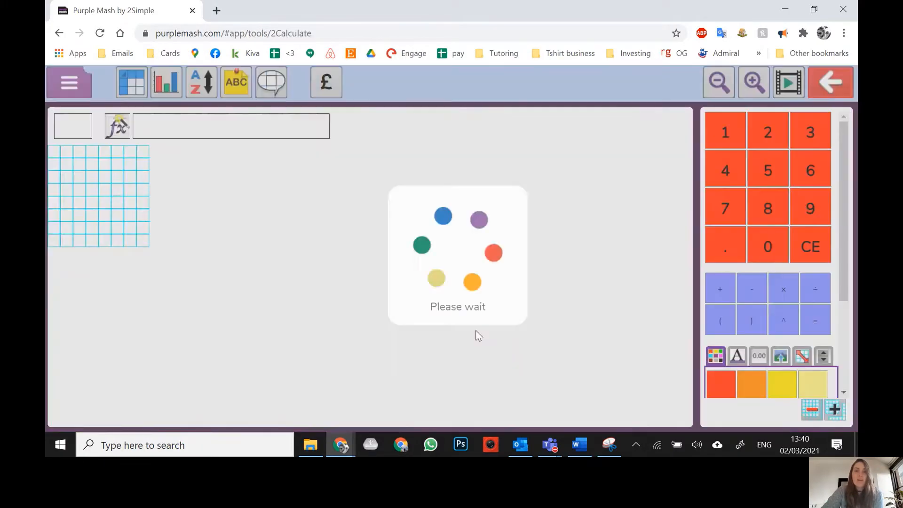
{"action": "left_click_drag", "start_coordinate": [397, 213], "coordinate": [400, 97]}
{"action": "scroll", "coordinate": [367, 218], "scroll_direction": "down", "scroll_amount": 5}
{"action": "scroll", "coordinate": [367, 219], "scroll_direction": "up", "scroll_amount": 6}
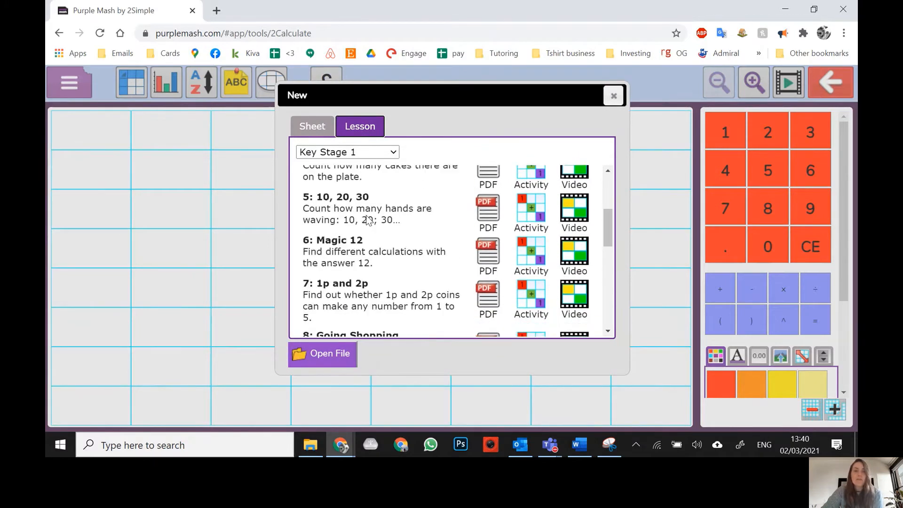
{"action": "left_click", "coordinate": [613, 97]}
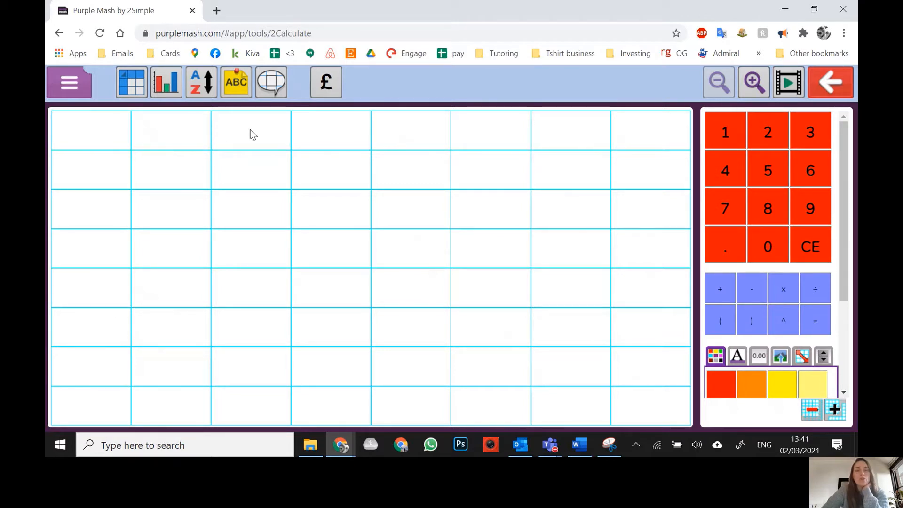
- Display the column letters, row numbers and formula bar on the blank sheet
{"action": "left_click", "coordinate": [173, 165]}
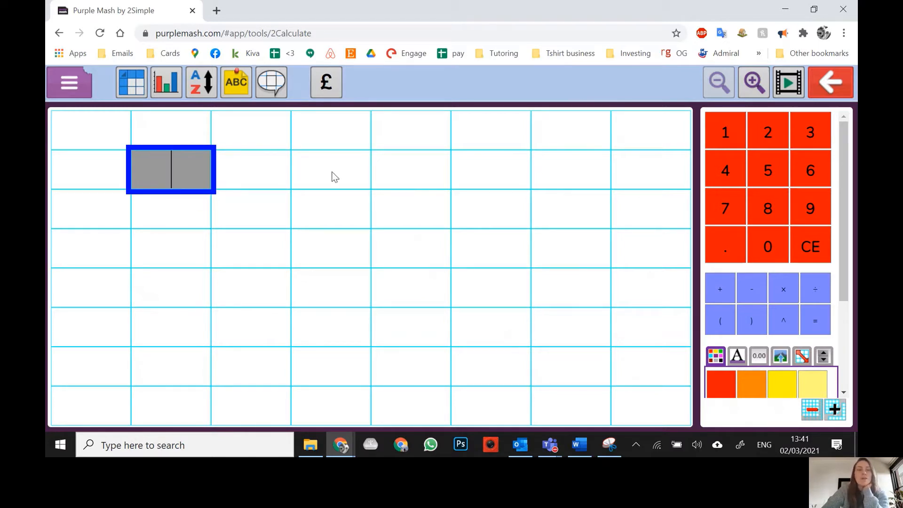
{"action": "left_click", "coordinate": [67, 136]}
{"action": "left_click", "coordinate": [121, 199]}
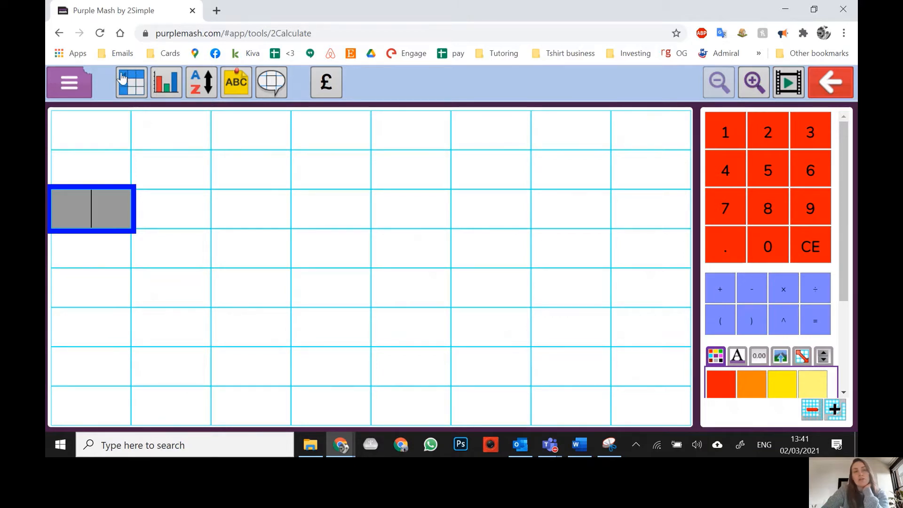
{"action": "left_click", "coordinate": [128, 87]}
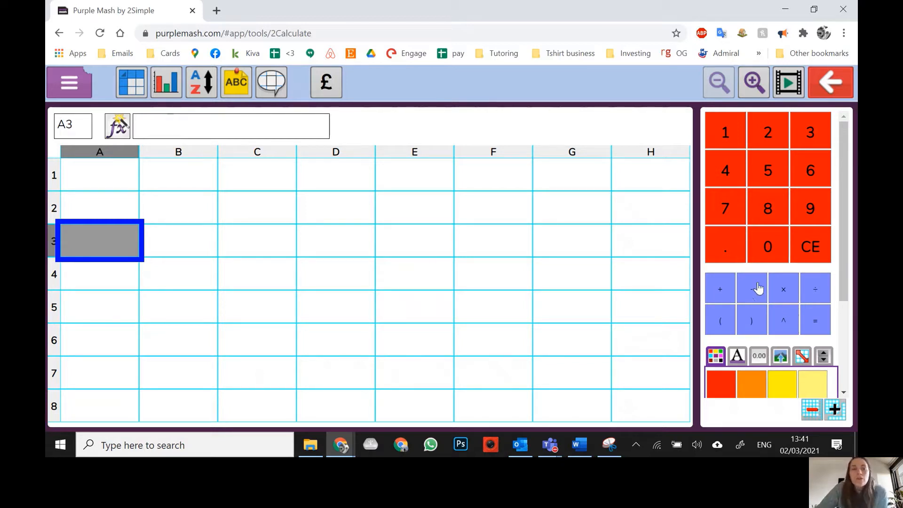
- Try red, dark green, green and purple fills on cell A1, and return it to white
{"action": "left_click", "coordinate": [98, 179]}
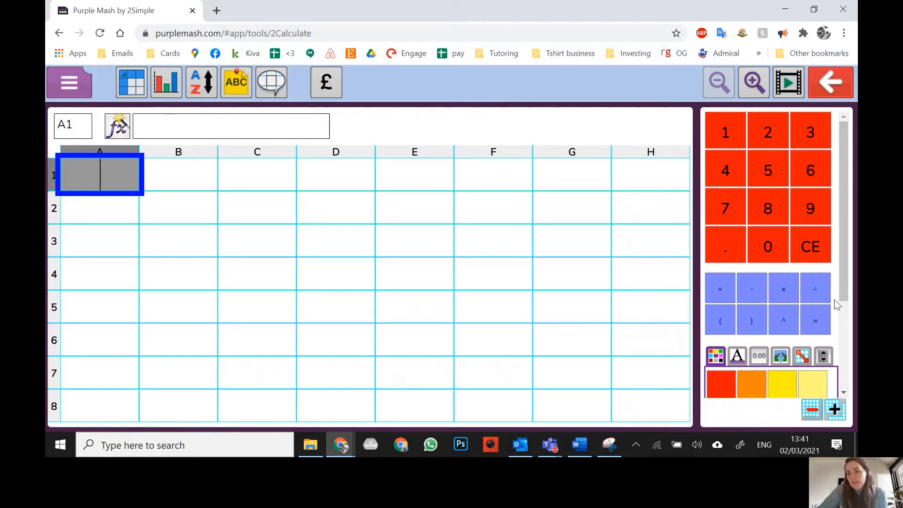
{"action": "left_click_drag", "start_coordinate": [845, 260], "coordinate": [842, 353]}
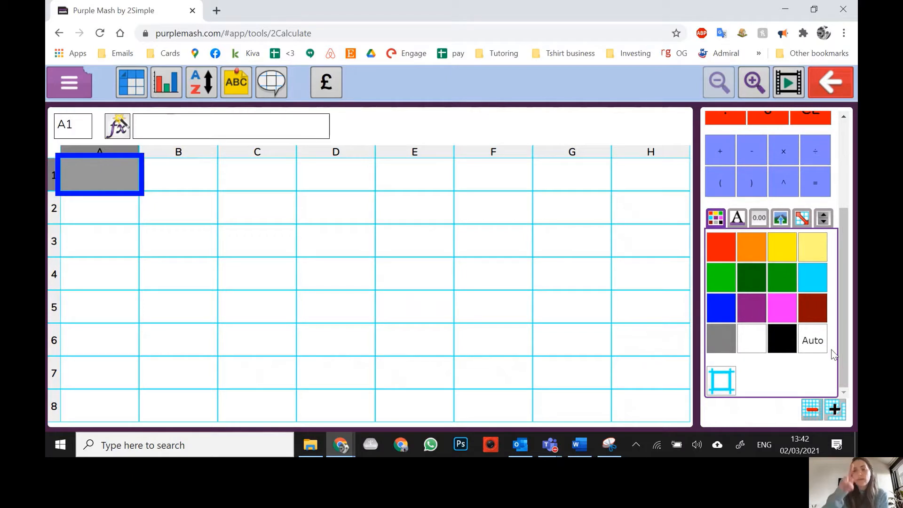
{"action": "left_click", "coordinate": [733, 256]}
{"action": "left_click", "coordinate": [751, 284]}
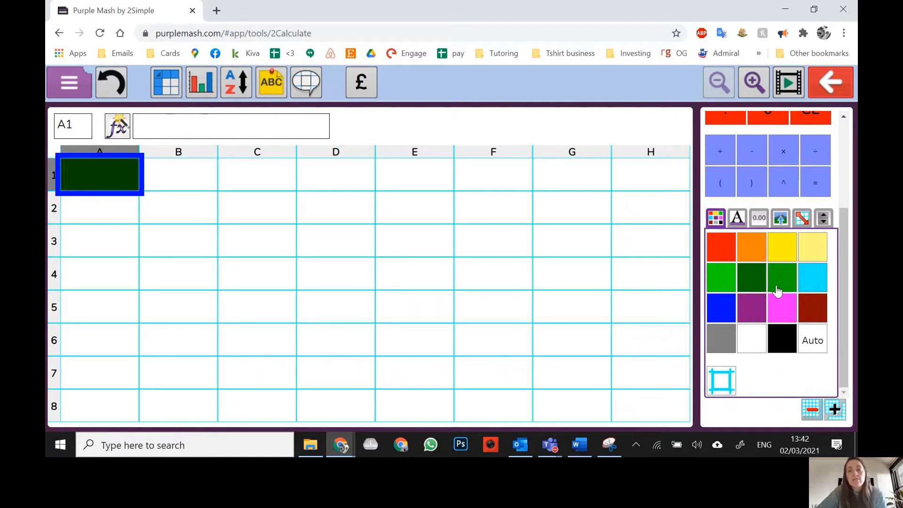
{"action": "left_click", "coordinate": [778, 286]}
{"action": "left_click", "coordinate": [746, 312]}
{"action": "left_click", "coordinate": [367, 269]}
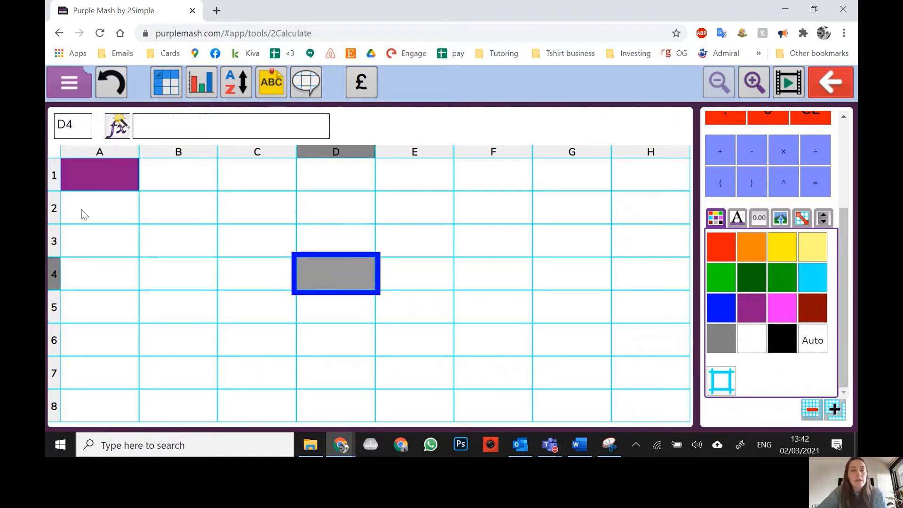
{"action": "left_click", "coordinate": [109, 184]}
{"action": "left_click", "coordinate": [747, 340]}
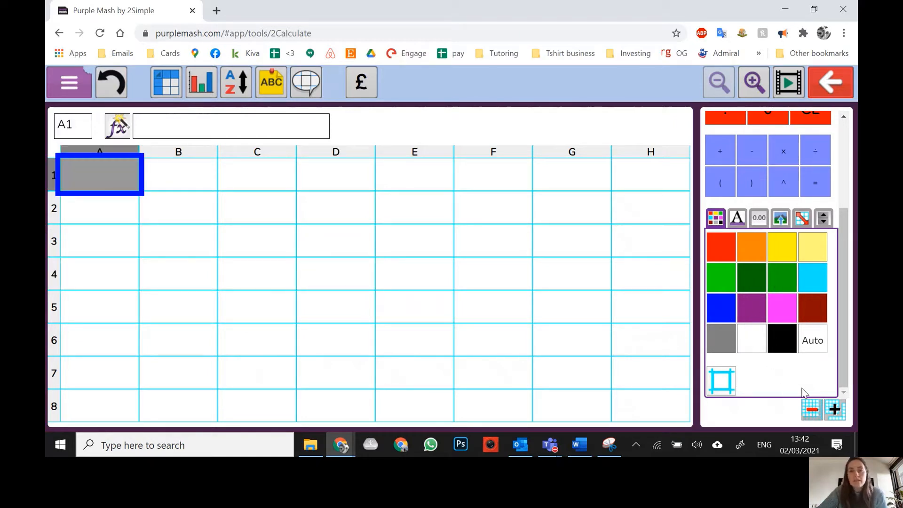
- Examine the cell options for text colour, number format, images, and copying and totals
{"action": "left_click", "coordinate": [738, 219]}
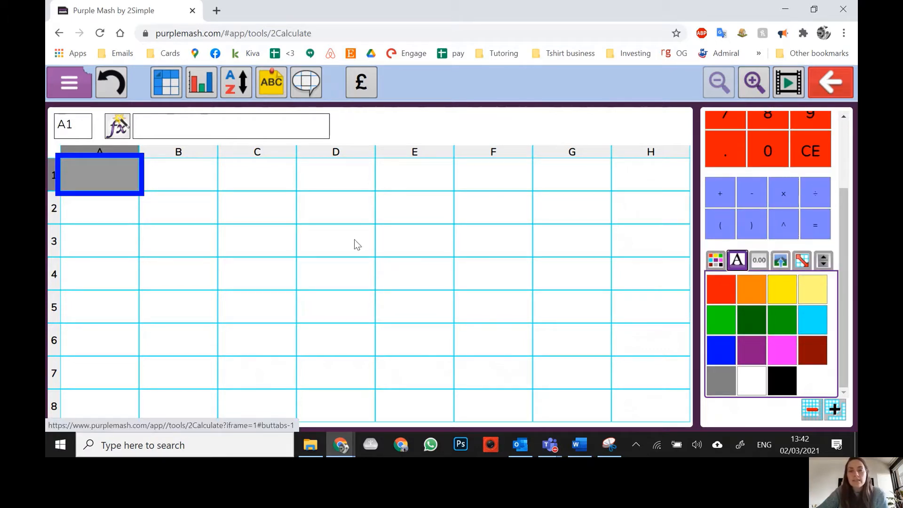
{"action": "left_click", "coordinate": [760, 261]}
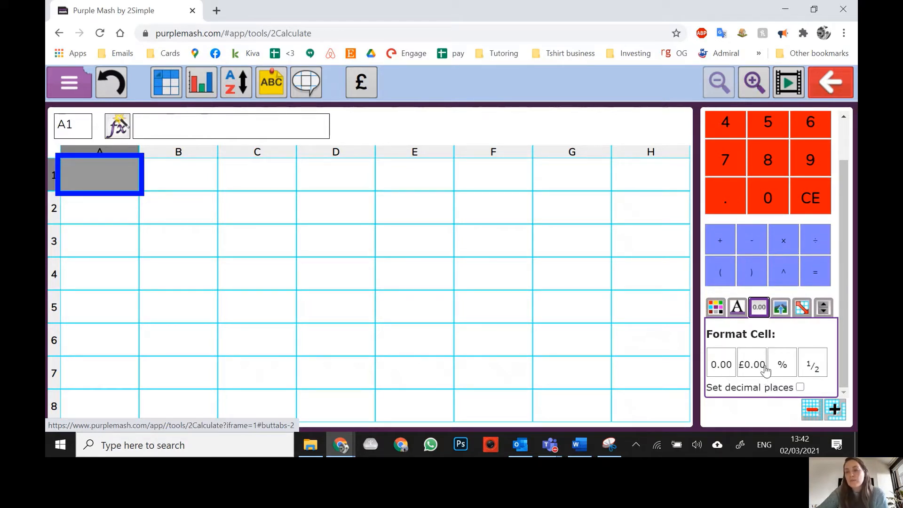
{"action": "left_click", "coordinate": [781, 308]}
{"action": "scroll", "coordinate": [777, 278], "scroll_direction": "down", "scroll_amount": 3}
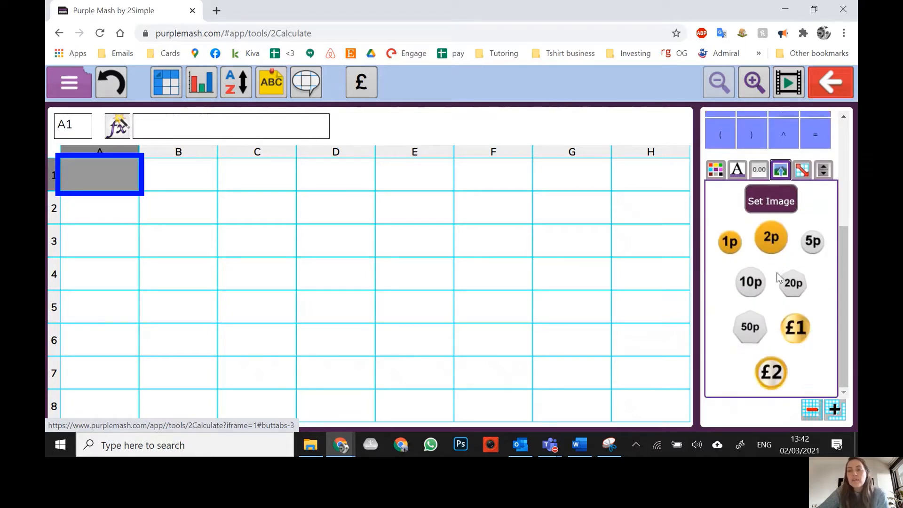
{"action": "left_click", "coordinate": [804, 170]}
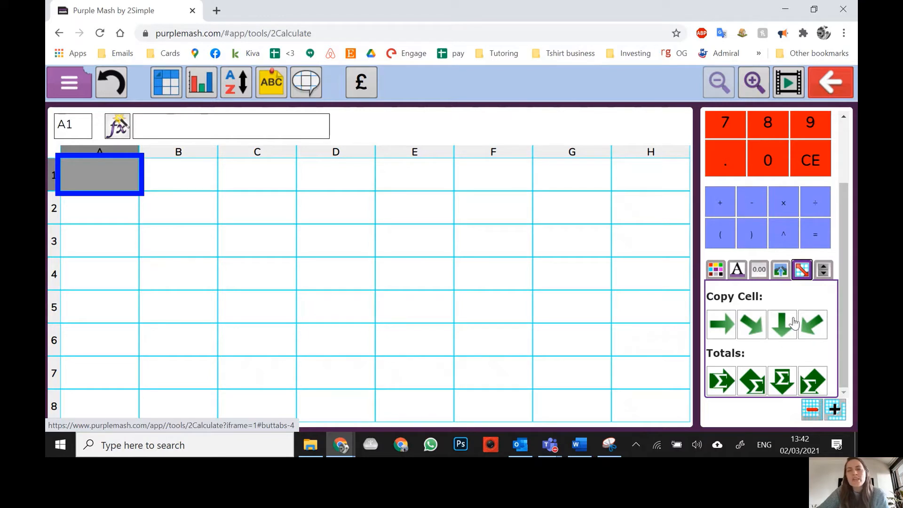
- Place the random number tool, which generates numbers from 0 to 9, in cell A1
{"action": "left_click", "coordinate": [824, 271]}
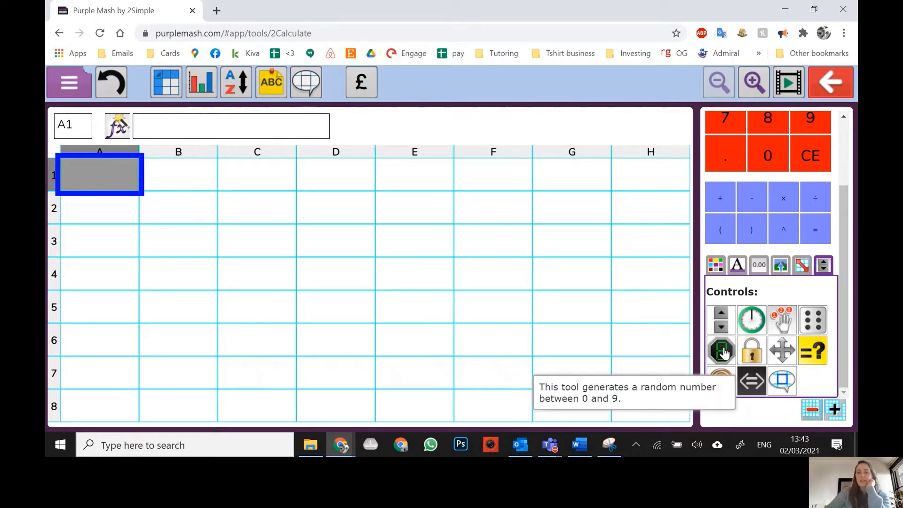
{"action": "left_click", "coordinate": [728, 354]}
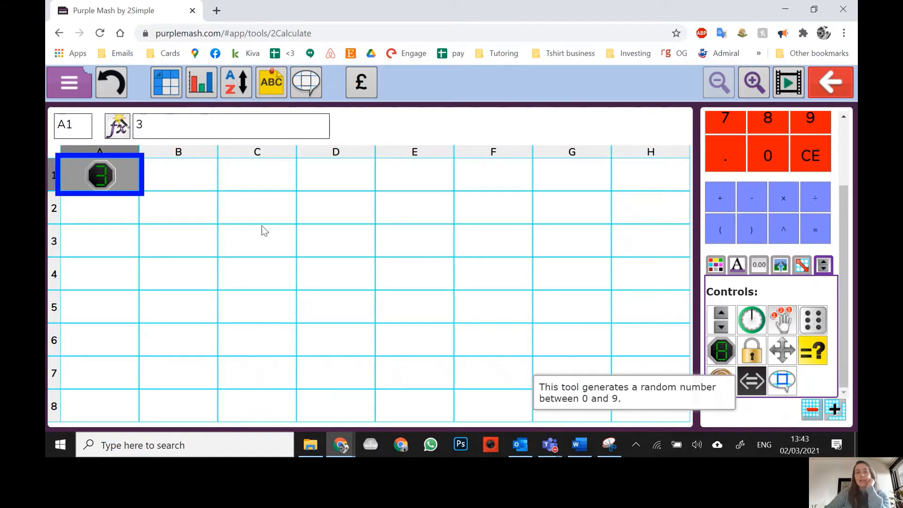
{"action": "left_click", "coordinate": [107, 217]}
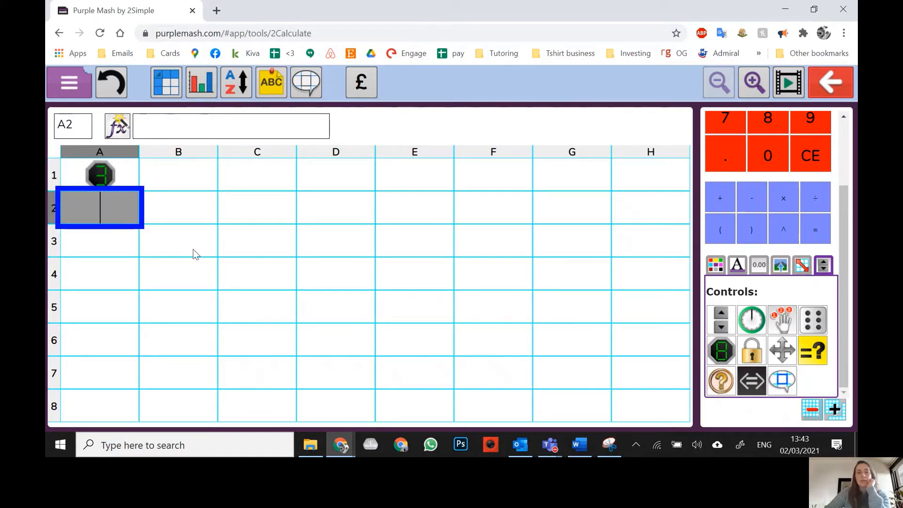
{"action": "left_click", "coordinate": [199, 273]}
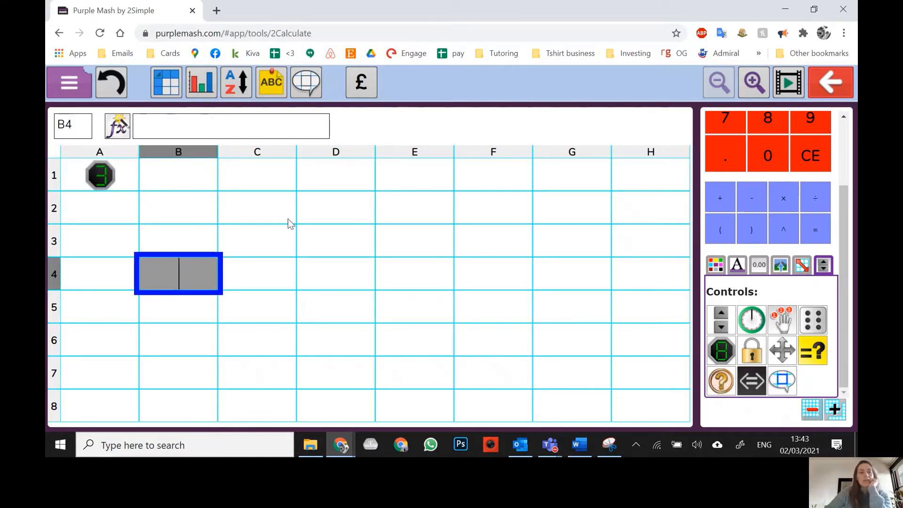
- Generate a new random number in cell A1 several times
{"action": "left_click", "coordinate": [100, 180]}
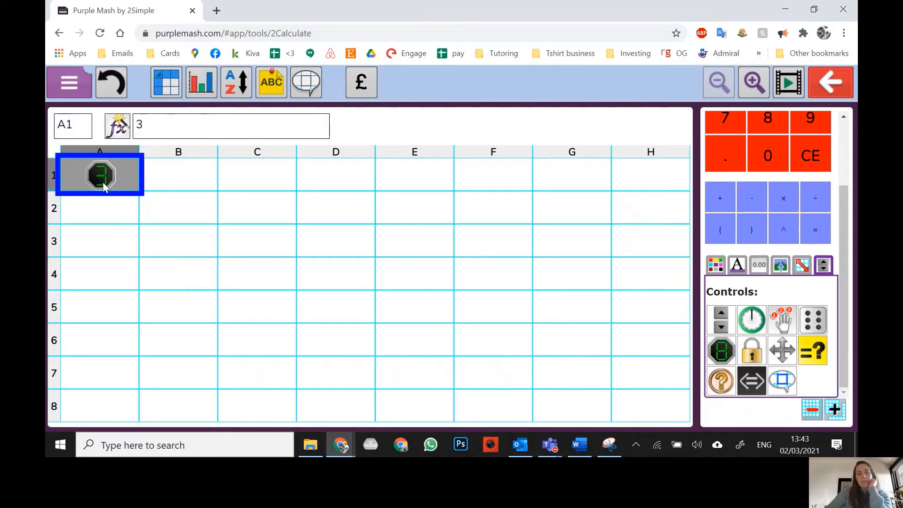
{"action": "left_click", "coordinate": [97, 183]}
{"action": "left_click_drag", "start_coordinate": [106, 191], "coordinate": [103, 183]}
{"action": "left_click", "coordinate": [98, 183]}
{"action": "left_click", "coordinate": [101, 183]}
{"action": "left_click", "coordinate": [105, 183]}
{"action": "left_click", "coordinate": [106, 178]}
{"action": "left_click", "coordinate": [105, 178]}
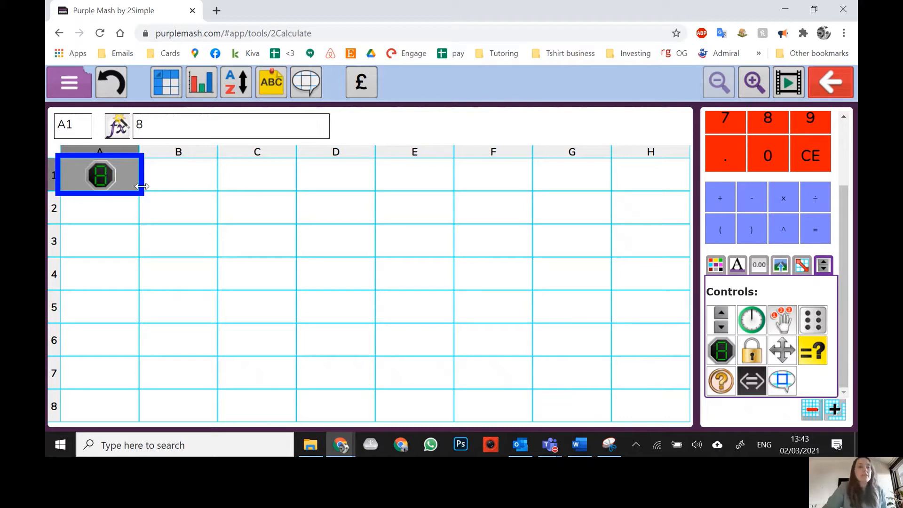
- Place random number tools in cells A2 and A3, and enter a multiplication sign in cell B1
{"action": "left_click", "coordinate": [123, 209]}
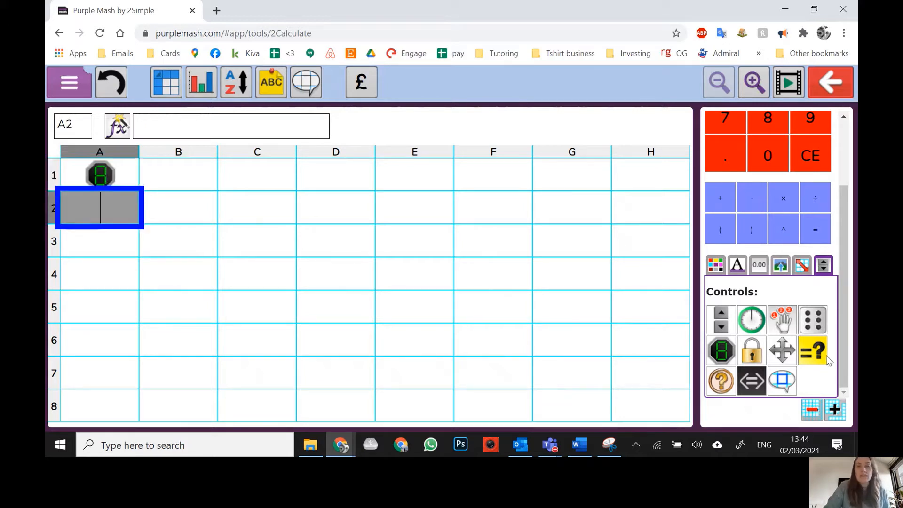
{"action": "left_click", "coordinate": [721, 351]}
{"action": "left_click", "coordinate": [133, 244]}
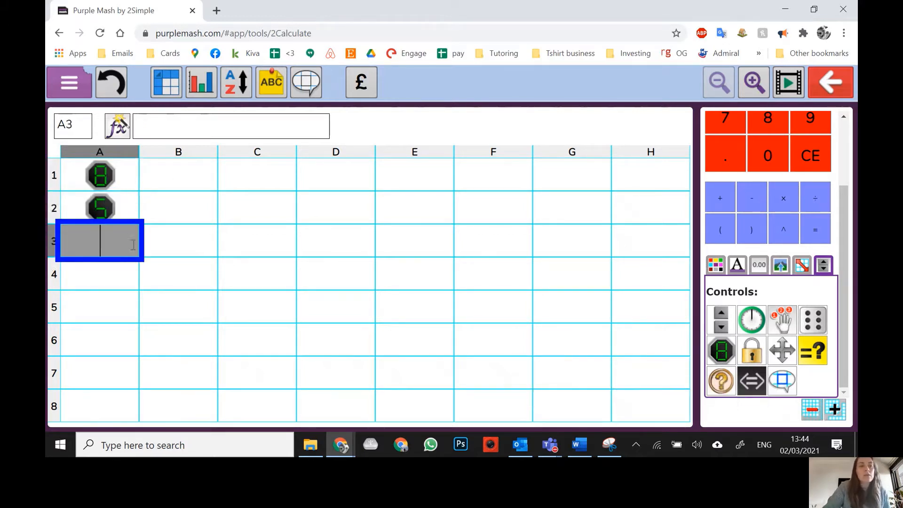
{"action": "left_click", "coordinate": [715, 350]}
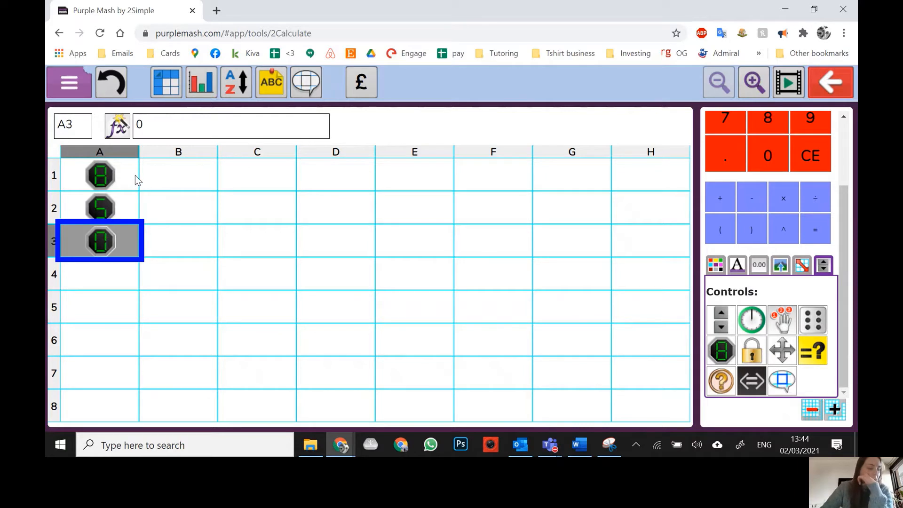
{"action": "left_click", "coordinate": [173, 168]}
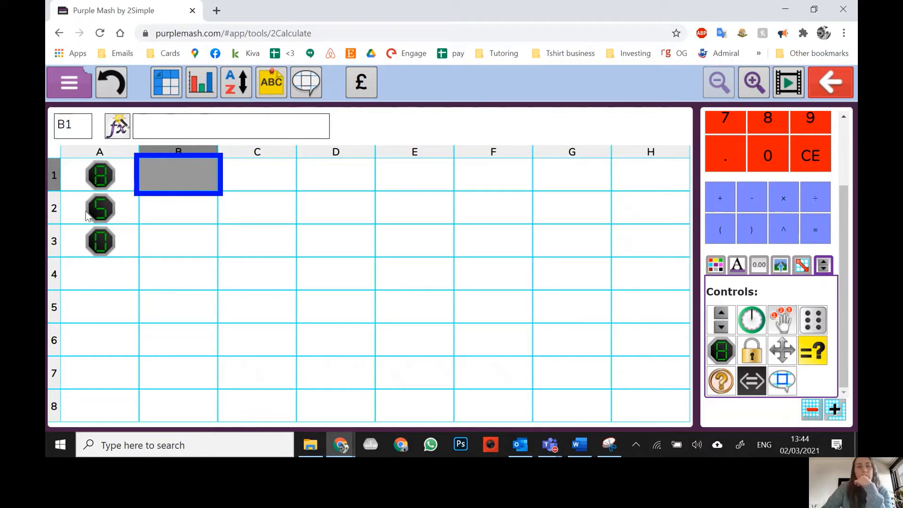
{"action": "left_click", "coordinate": [787, 202]}
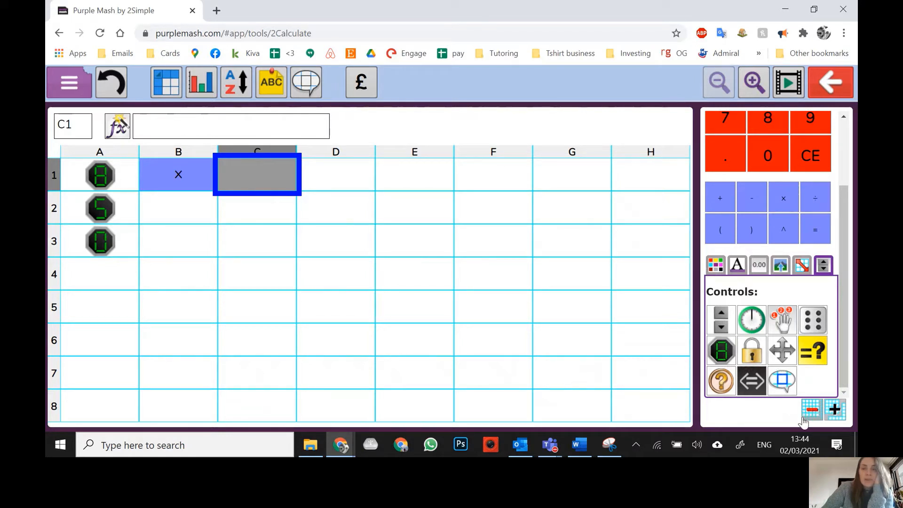
- Enlarge the grid by seven columns and seven rows, extending it to column O
{"action": "left_click", "coordinate": [836, 411]}
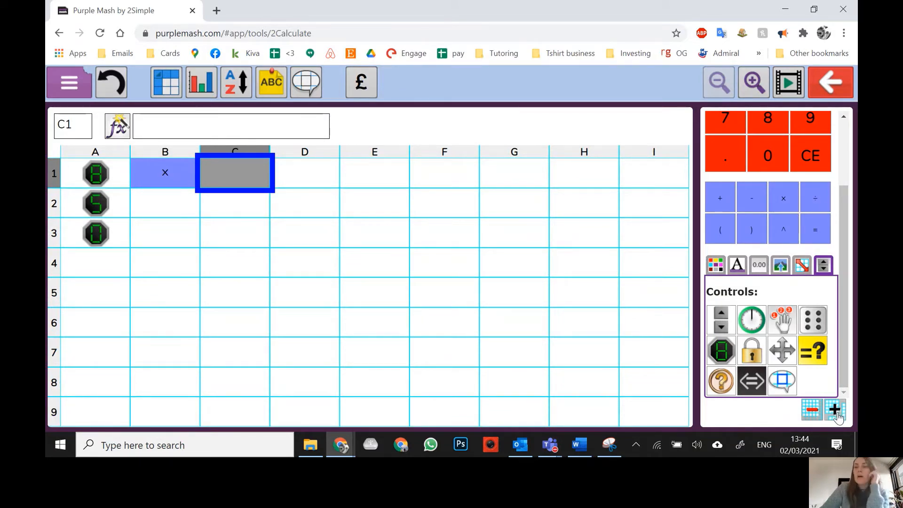
{"action": "left_click", "coordinate": [837, 414]}
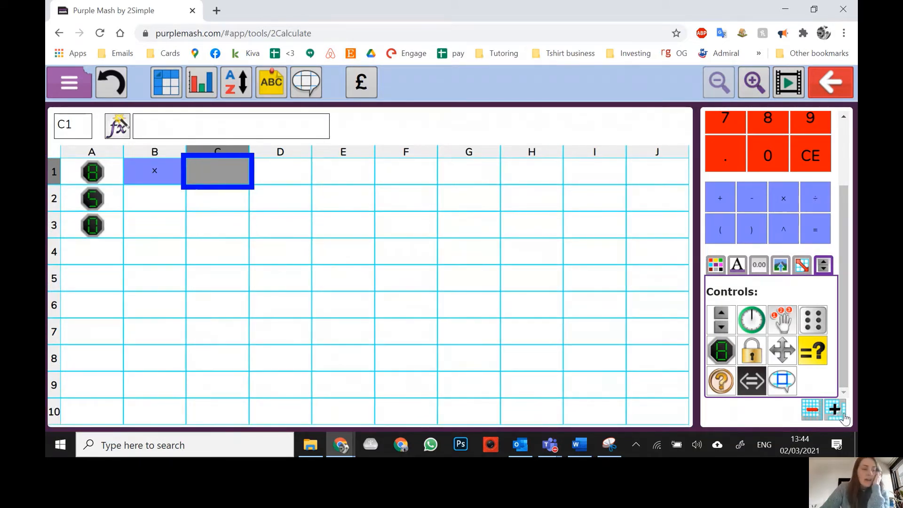
{"action": "left_click", "coordinate": [843, 414]}
{"action": "left_click", "coordinate": [842, 414]}
{"action": "left_click", "coordinate": [843, 413]}
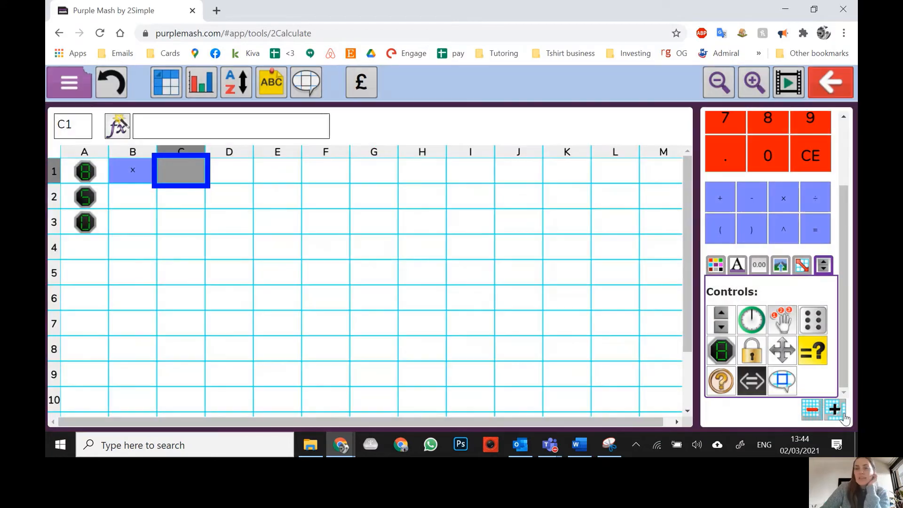
{"action": "left_click", "coordinate": [843, 414]}
{"action": "left_click", "coordinate": [843, 413]}
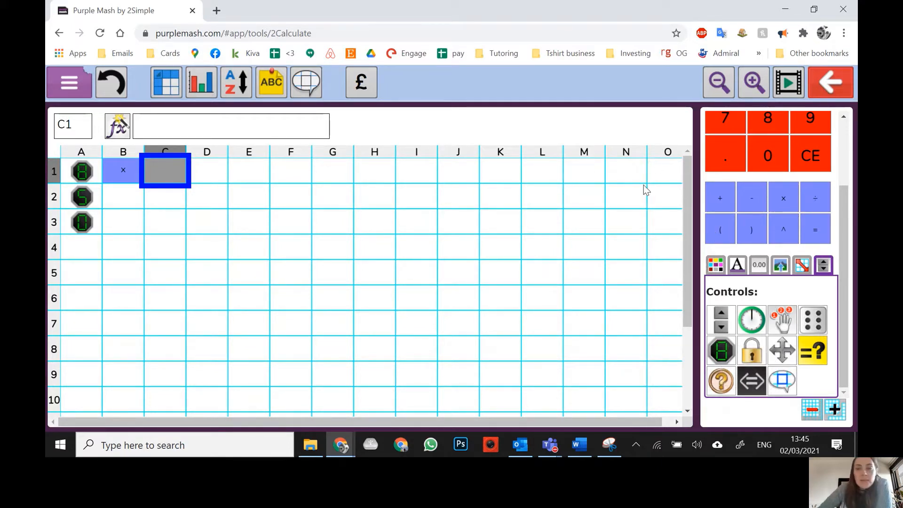
- Enter the label "Times tables" in cell M3 and select cell N3 beside it
{"action": "left_click", "coordinate": [588, 158]}
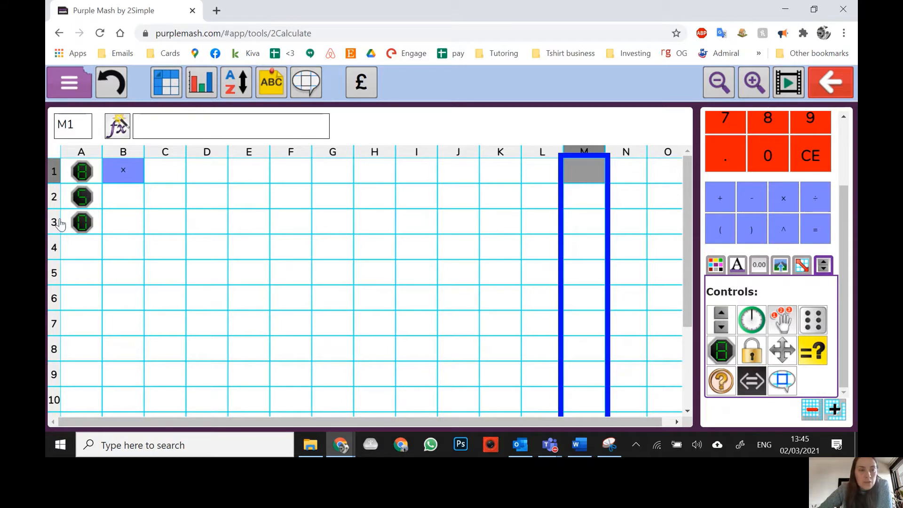
{"action": "left_click", "coordinate": [588, 223]}
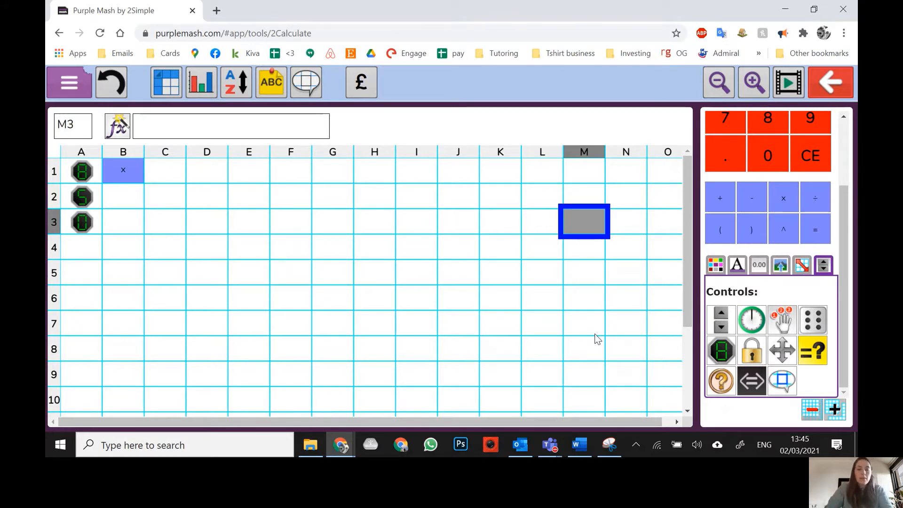
{"action": "type", "text": "Times tab"}
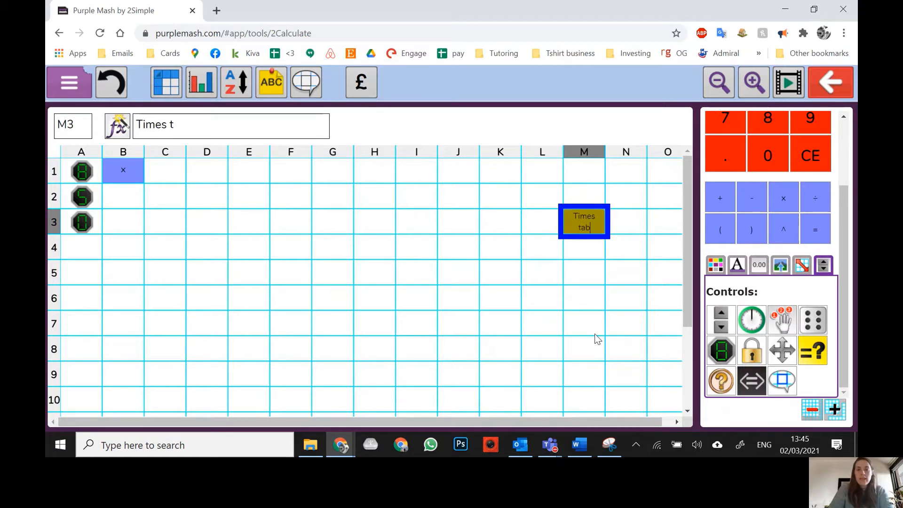
{"action": "type", "text": "les"}
{"action": "left_click", "coordinate": [596, 245]}
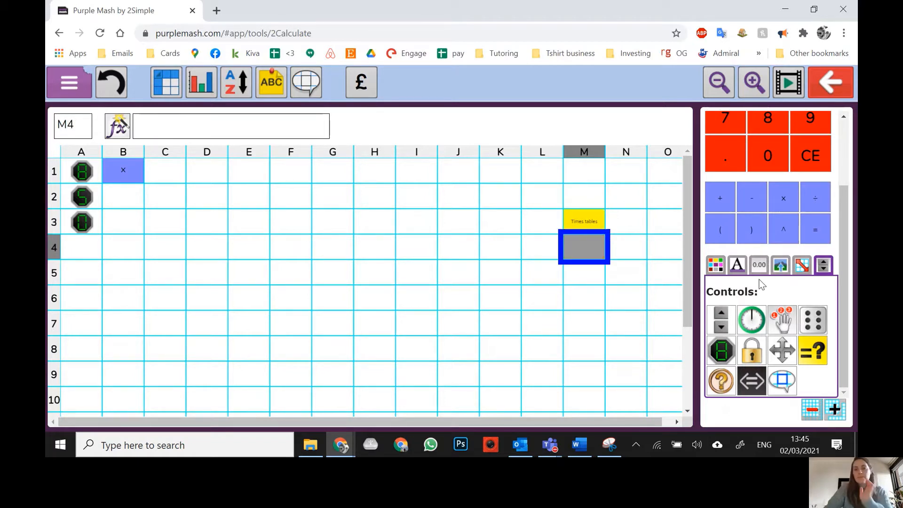
{"action": "left_click", "coordinate": [626, 220]}
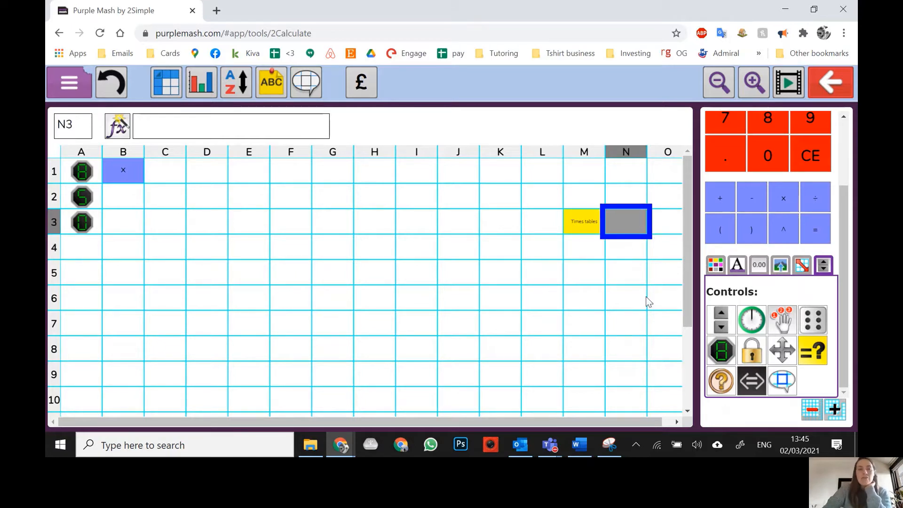
- Place a spin button control in cell N3 and enter 4 in cell O3 beside it
{"action": "left_click_drag", "start_coordinate": [628, 422], "coordinate": [642, 422]}
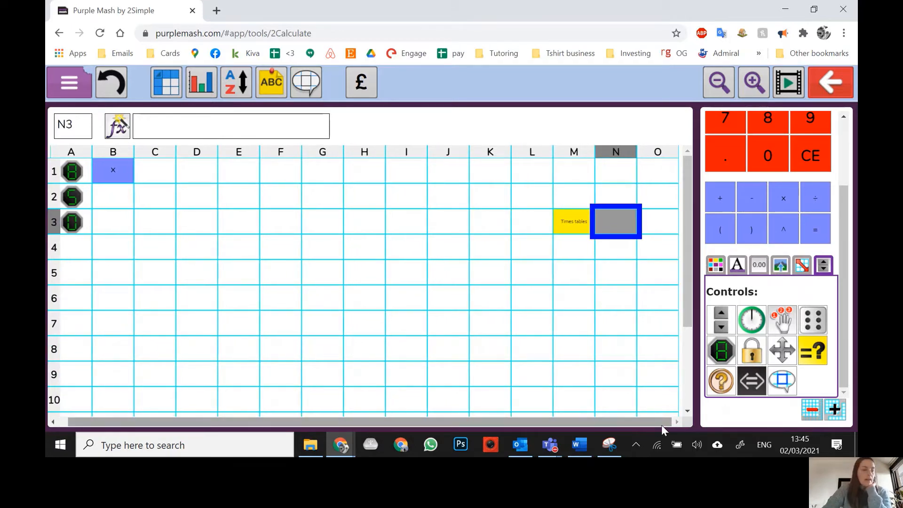
{"action": "left_click", "coordinate": [657, 217]}
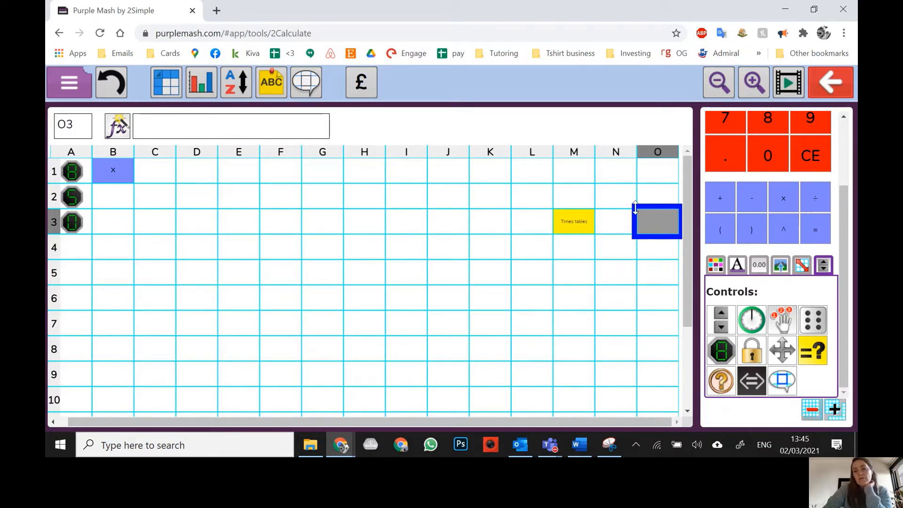
{"action": "left_click", "coordinate": [619, 229]}
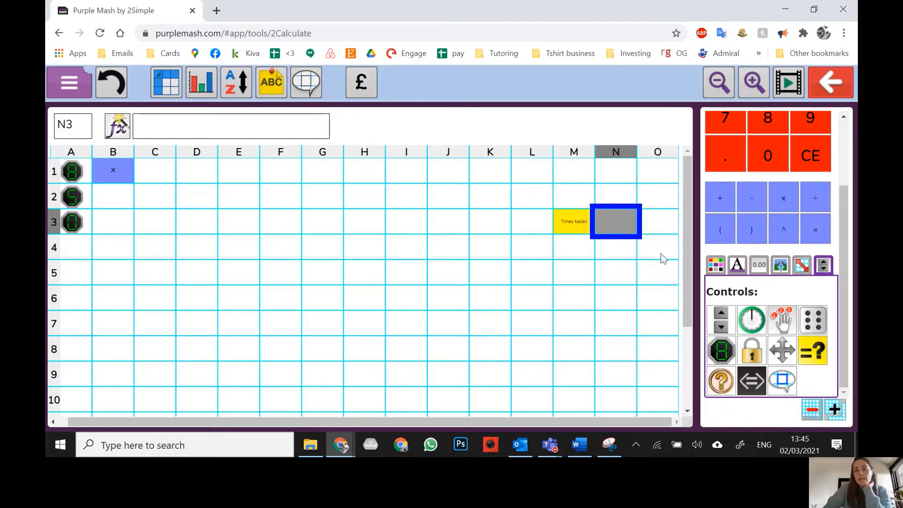
{"action": "left_click", "coordinate": [720, 321]}
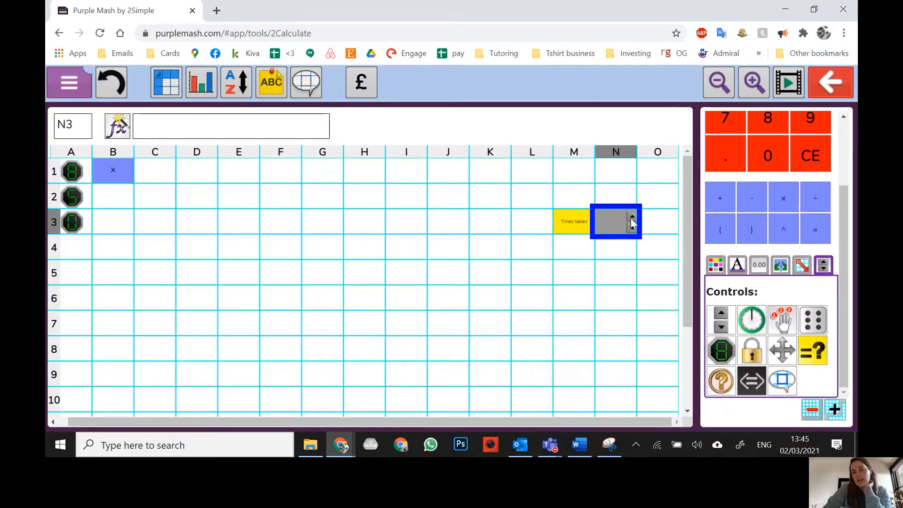
{"action": "left_click", "coordinate": [641, 256]}
{"action": "left_click", "coordinate": [659, 226]}
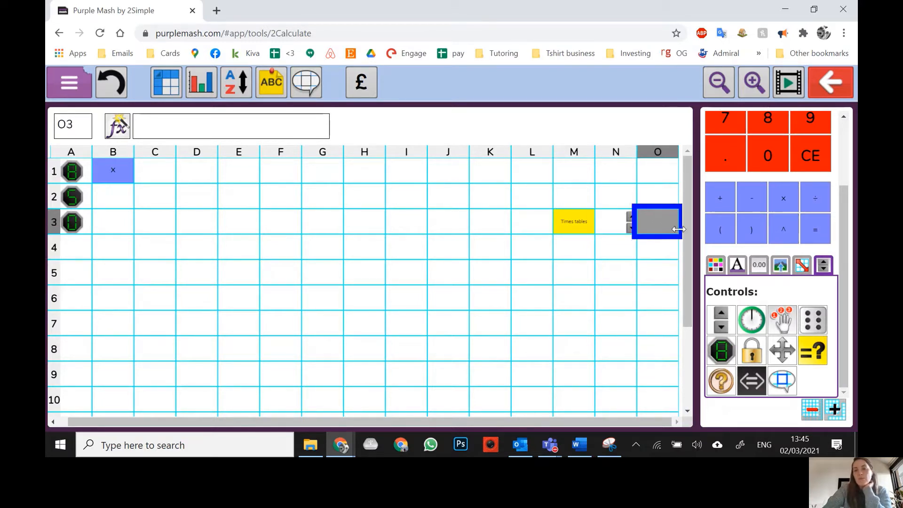
{"action": "type", "text": "4"}
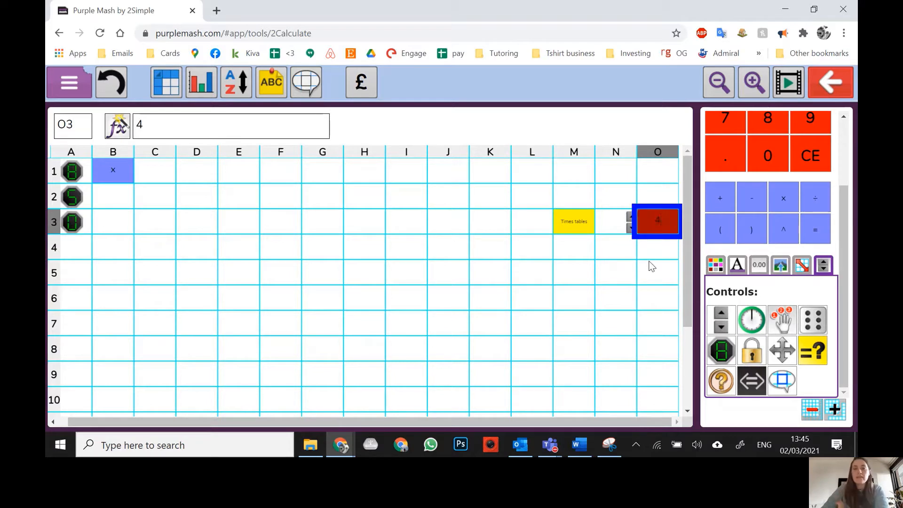
{"action": "left_click", "coordinate": [652, 266]}
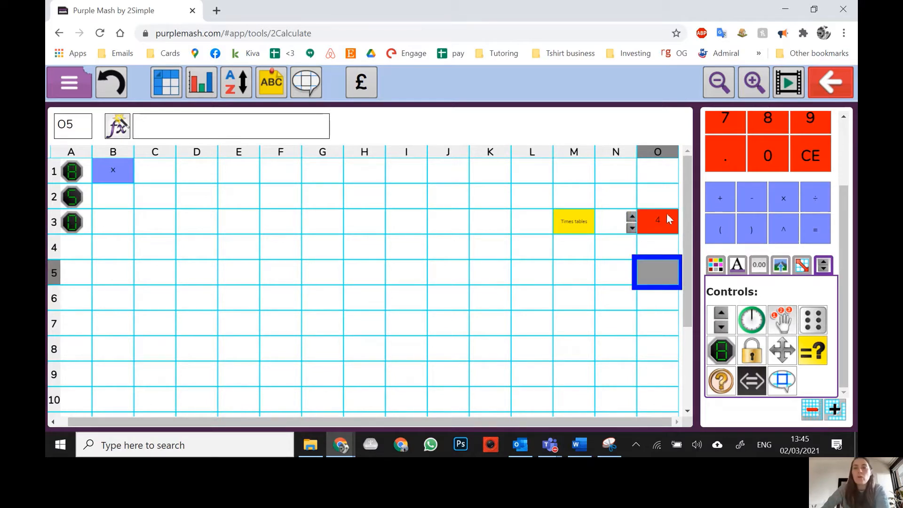
- Test the spin button in N3 by lowering the value in O3 to 1 and raising it back to 4
{"action": "left_click", "coordinate": [633, 221]}
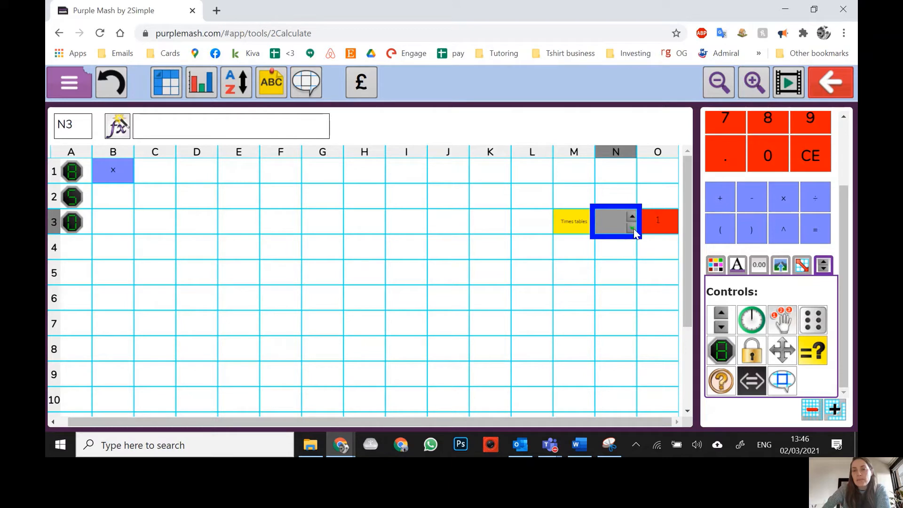
{"action": "left_click", "coordinate": [633, 218]}
{"action": "left_click", "coordinate": [633, 218]}
{"action": "left_click", "coordinate": [634, 236]}
{"action": "left_click", "coordinate": [633, 224]}
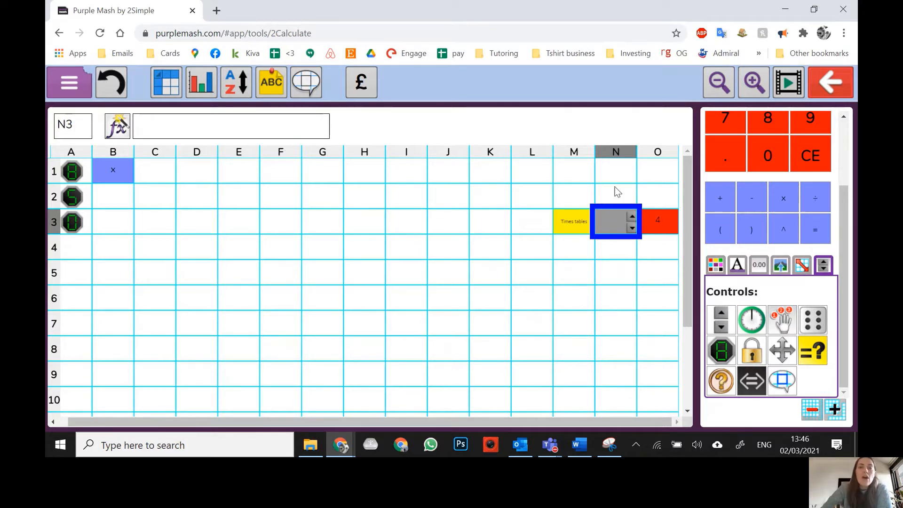
- Enter the formula =O3 in cell C1 to link it to the chosen times table number
{"action": "left_click", "coordinate": [78, 172]}
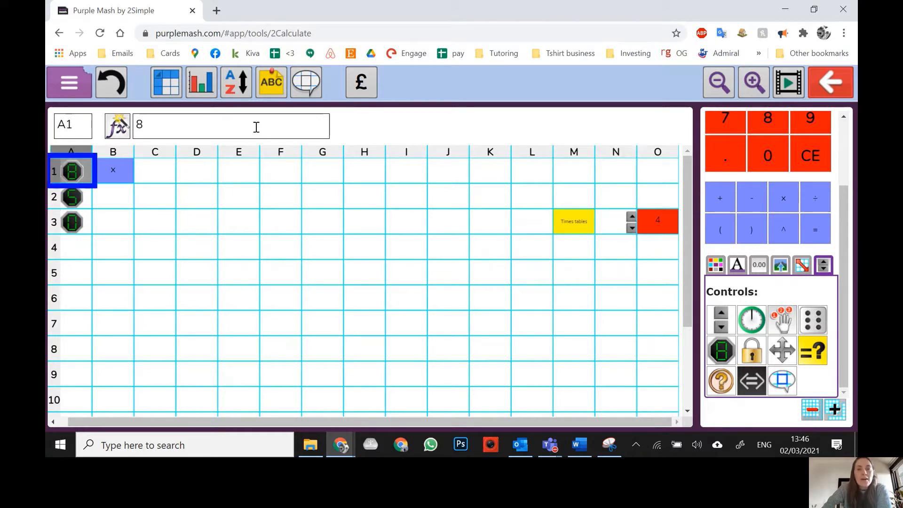
{"action": "left_click", "coordinate": [659, 221]}
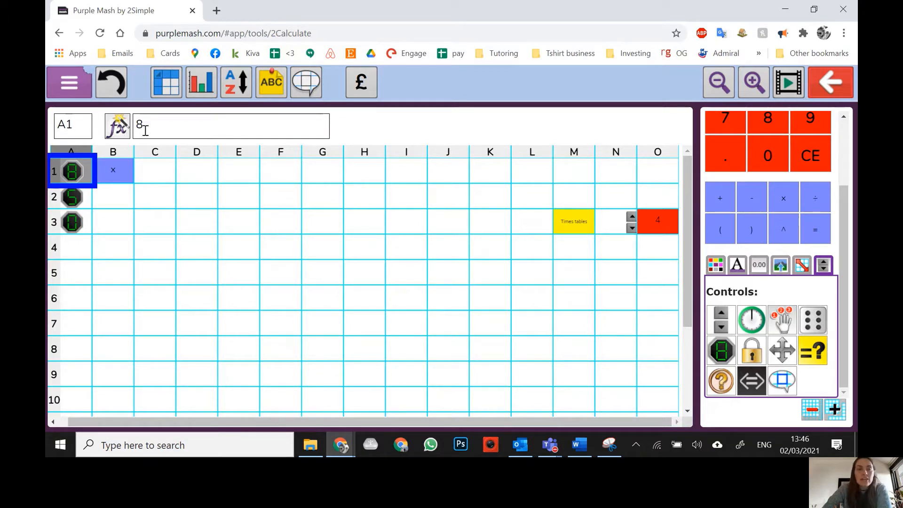
{"action": "left_click", "coordinate": [166, 178]}
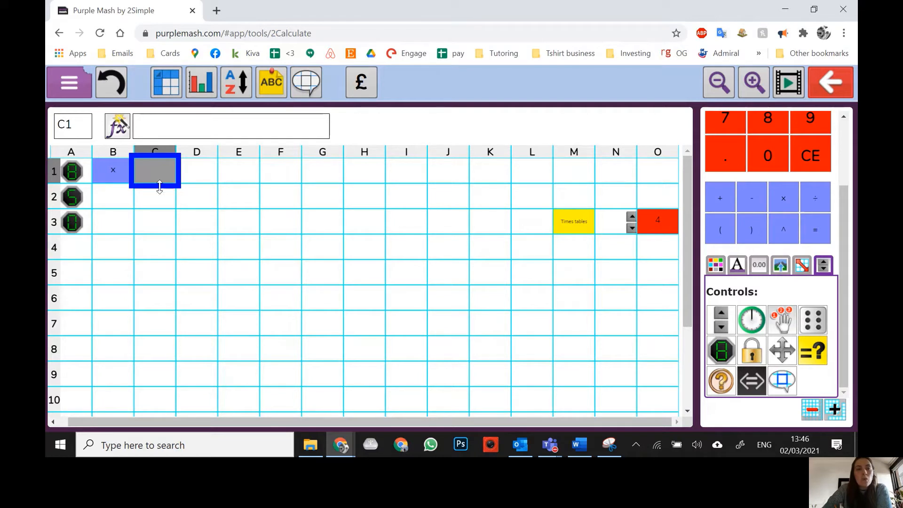
{"action": "left_click", "coordinate": [153, 127]}
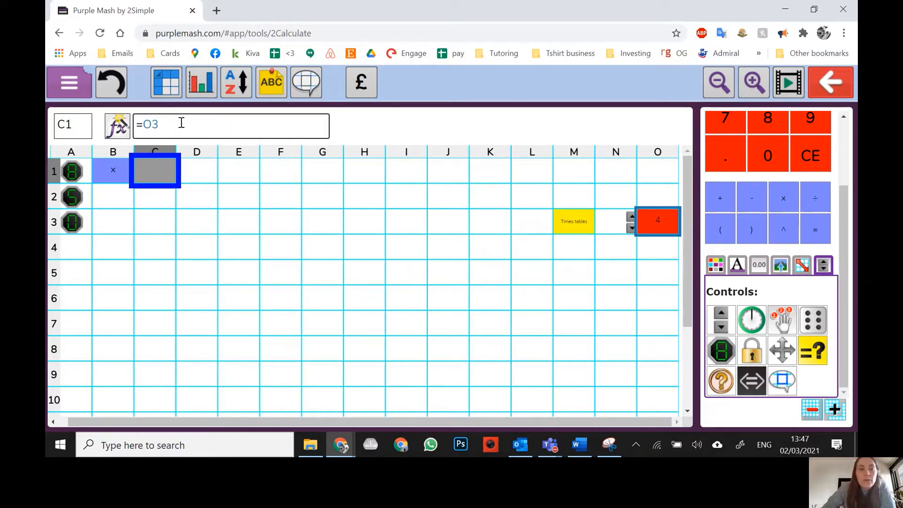
{"action": "key", "text": "Return"}
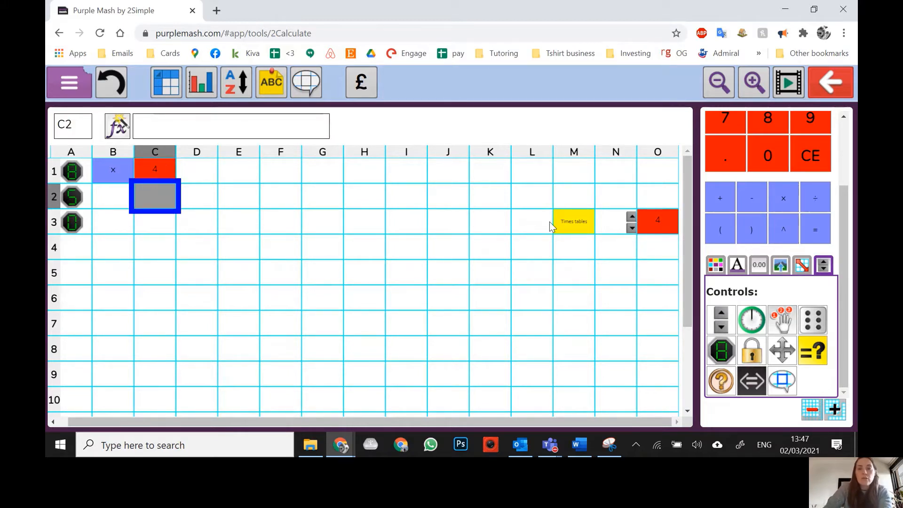
- Test the link by stepping O3 up to 8 and back to 4, and inspect the formula in C1
{"action": "left_click", "coordinate": [633, 217]}
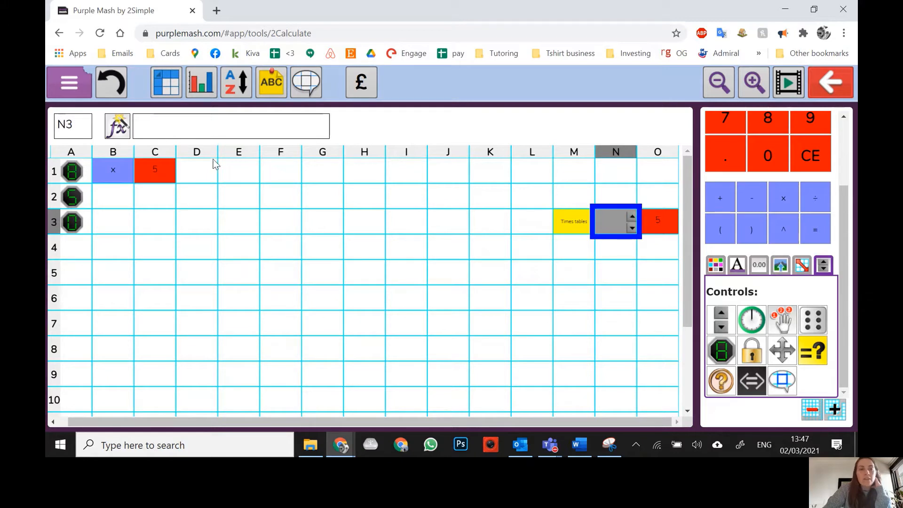
{"action": "left_click", "coordinate": [631, 216]}
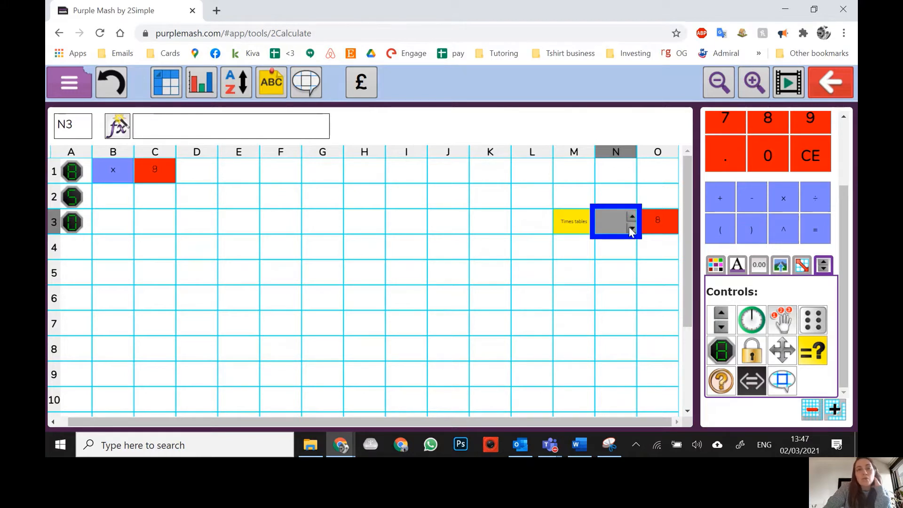
{"action": "left_click", "coordinate": [632, 228]}
{"action": "left_click", "coordinate": [631, 228]}
{"action": "left_click", "coordinate": [632, 228]}
{"action": "left_click", "coordinate": [631, 228]}
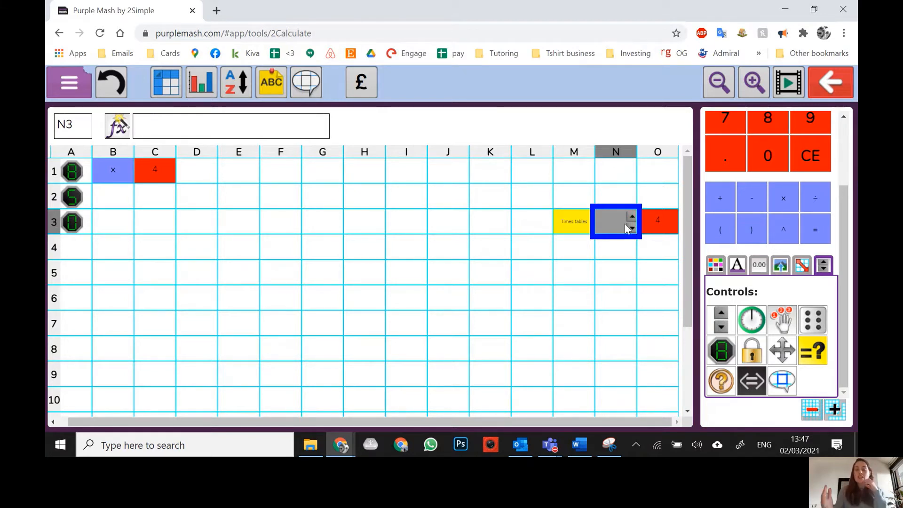
{"action": "left_click", "coordinate": [155, 174]}
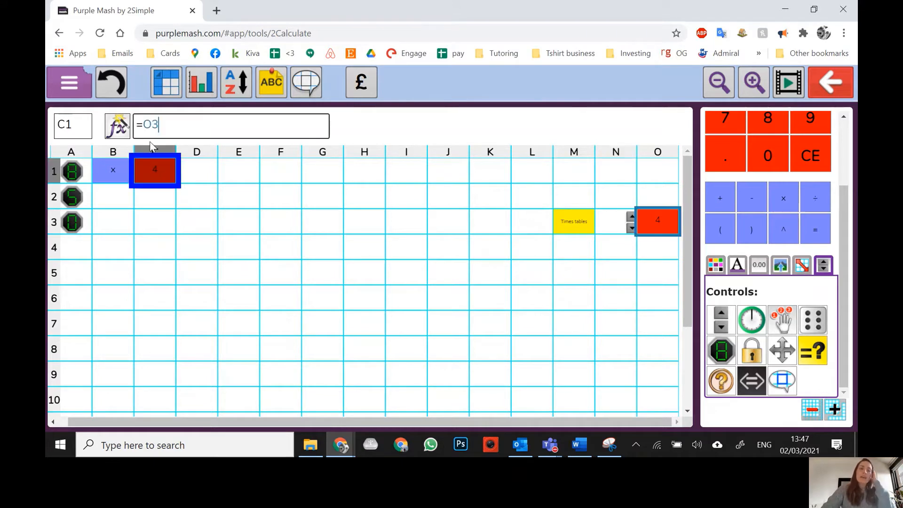
{"action": "left_click", "coordinate": [211, 174]}
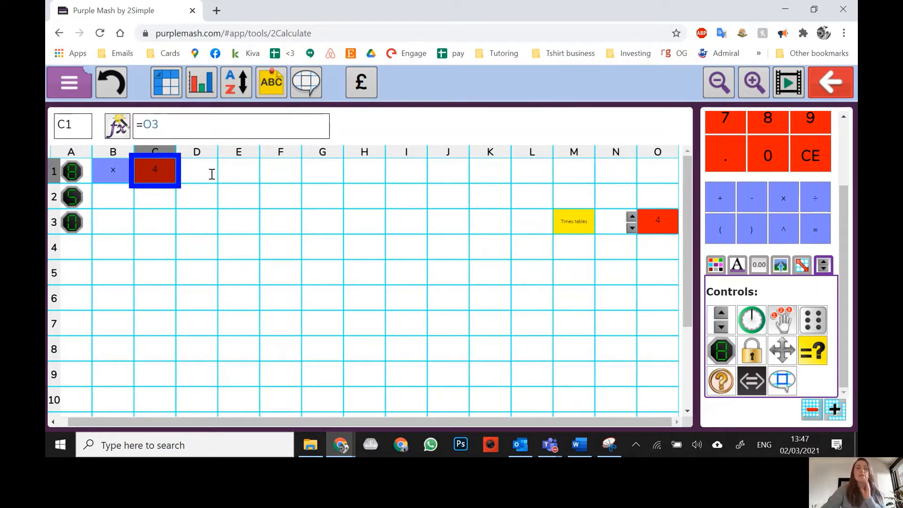
{"action": "left_click", "coordinate": [212, 174]}
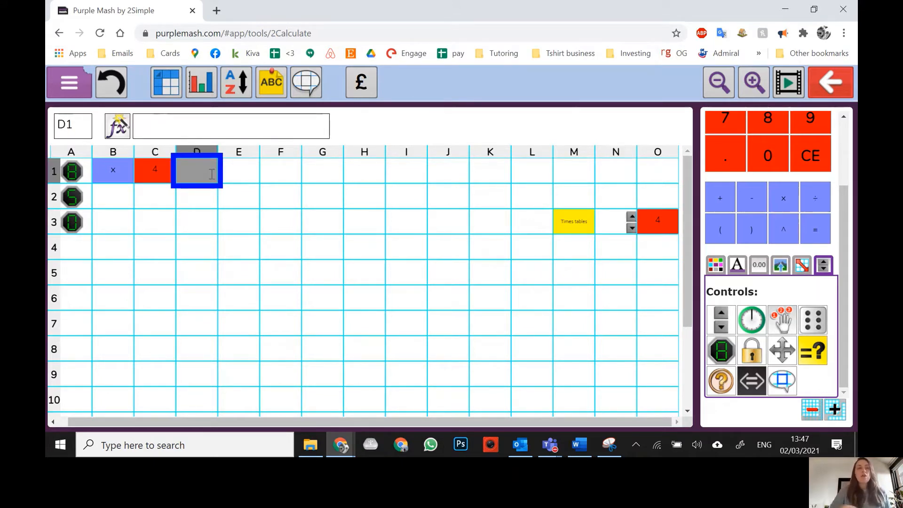
{"action": "left_click", "coordinate": [162, 175]}
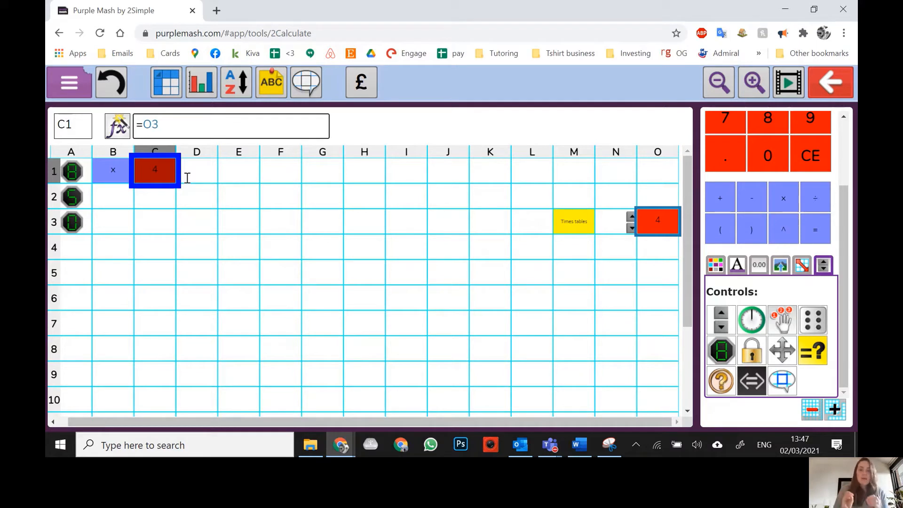
- Copy the multiplication sign from cell B1 down into cells B2 and B3
{"action": "left_click", "coordinate": [125, 177]}
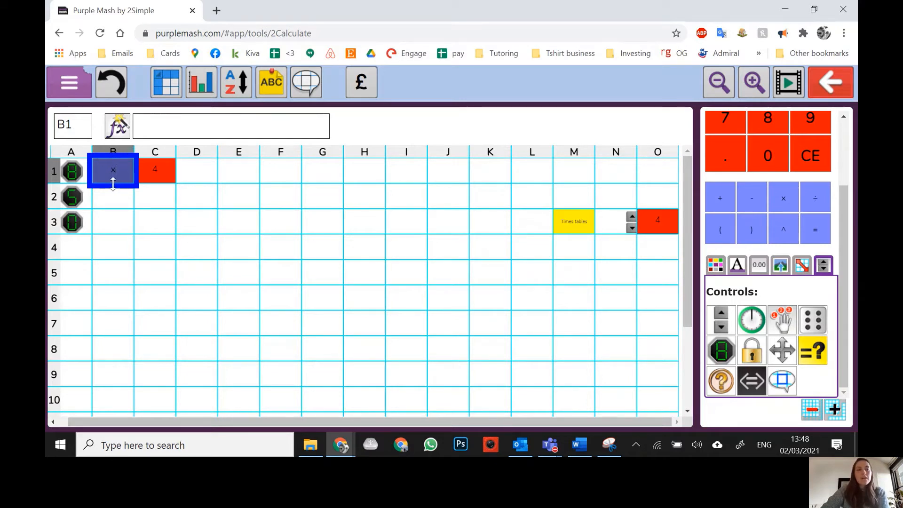
{"action": "left_click_drag", "start_coordinate": [114, 186], "coordinate": [122, 236]}
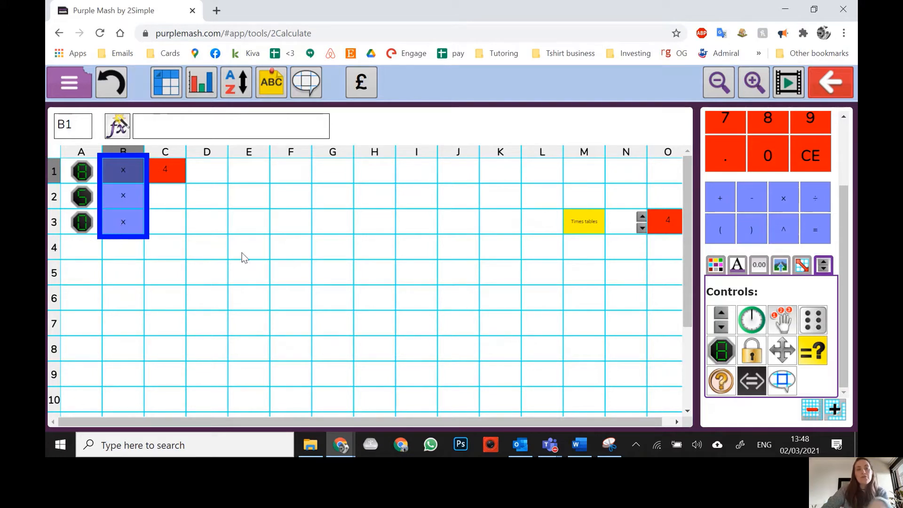
{"action": "left_click", "coordinate": [217, 240]}
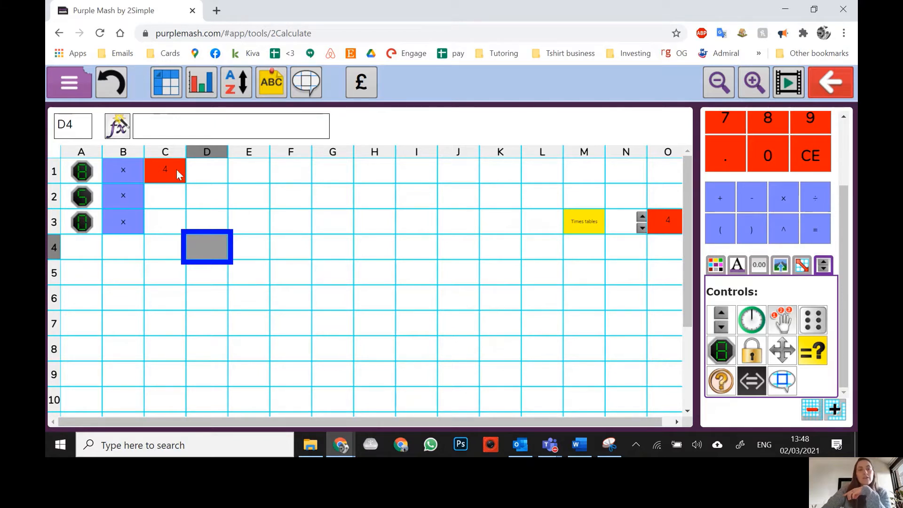
{"action": "key", "text": "ctrl+z"}
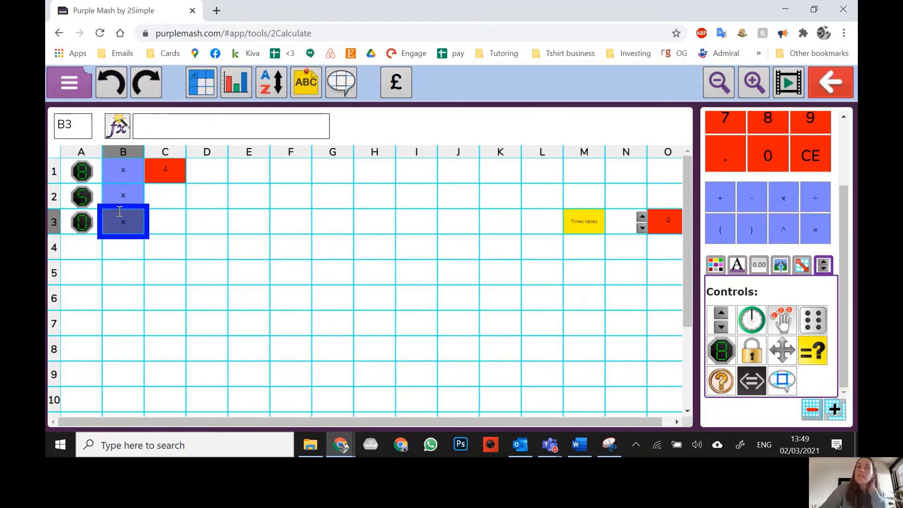
- Try to extend the C1 formula down into cell C2, check the copied reference, and undo the fill
{"action": "left_click", "coordinate": [167, 172]}
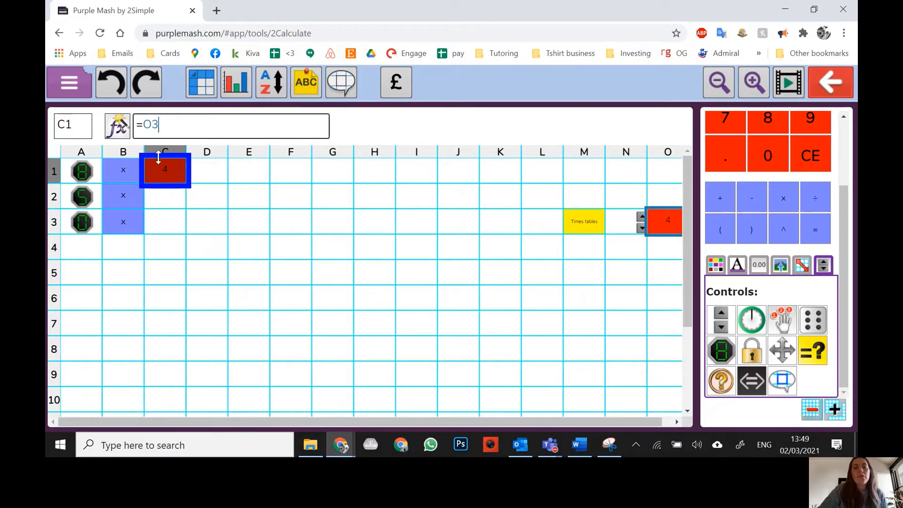
{"action": "left_click", "coordinate": [160, 124]}
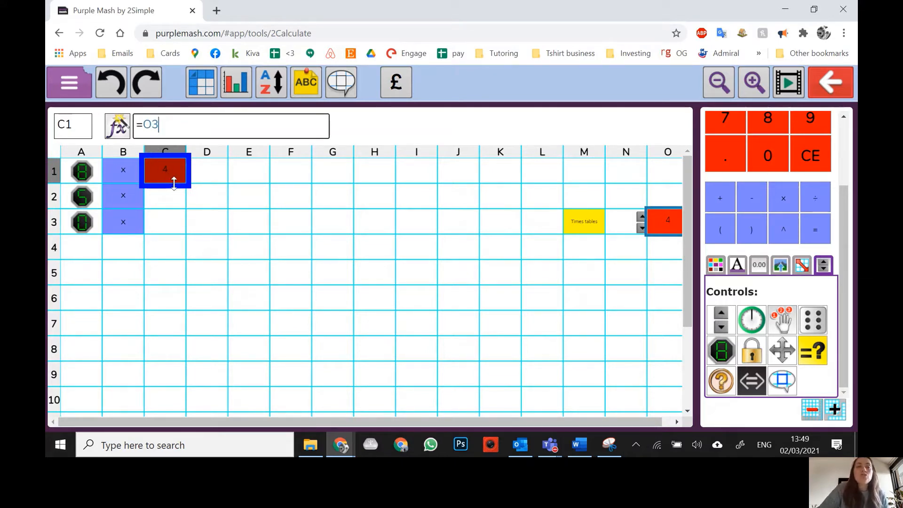
{"action": "left_click_drag", "start_coordinate": [174, 183], "coordinate": [175, 206]}
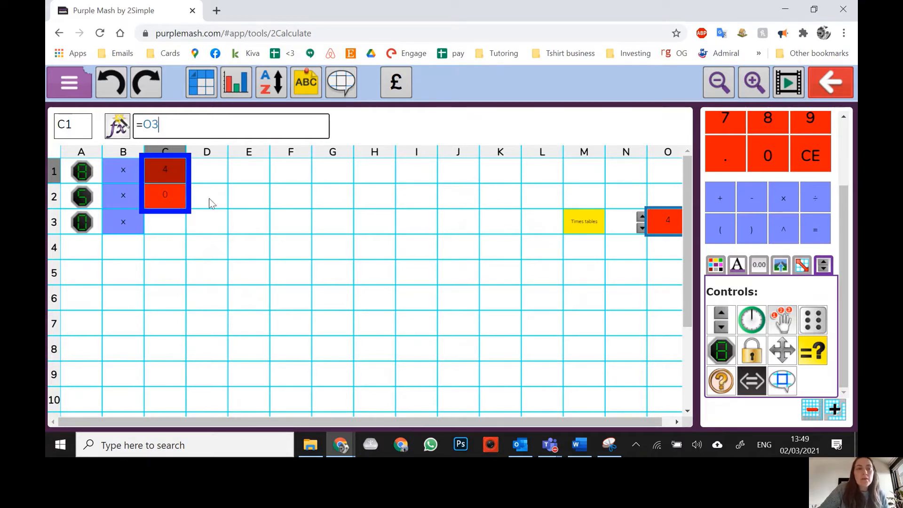
{"action": "left_click", "coordinate": [209, 202]}
{"action": "left_click", "coordinate": [172, 197]}
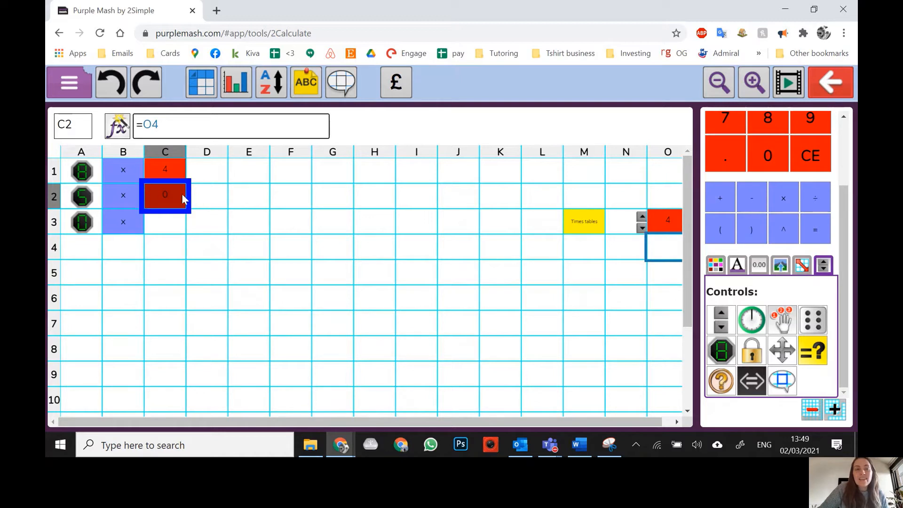
{"action": "left_click", "coordinate": [110, 88]}
- Copy the full formula text =O3 from cell C1 to the clipboard
{"action": "left_click", "coordinate": [170, 168]}
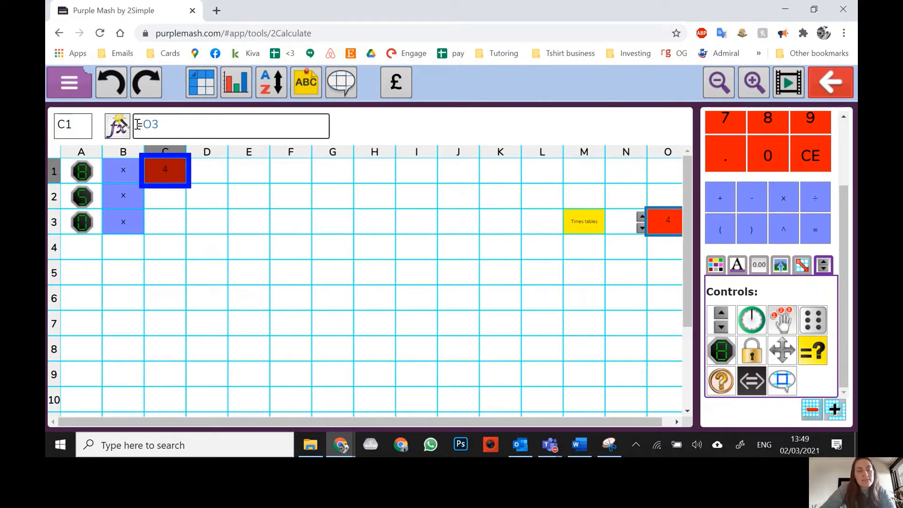
{"action": "left_click_drag", "start_coordinate": [136, 124], "coordinate": [169, 125]}
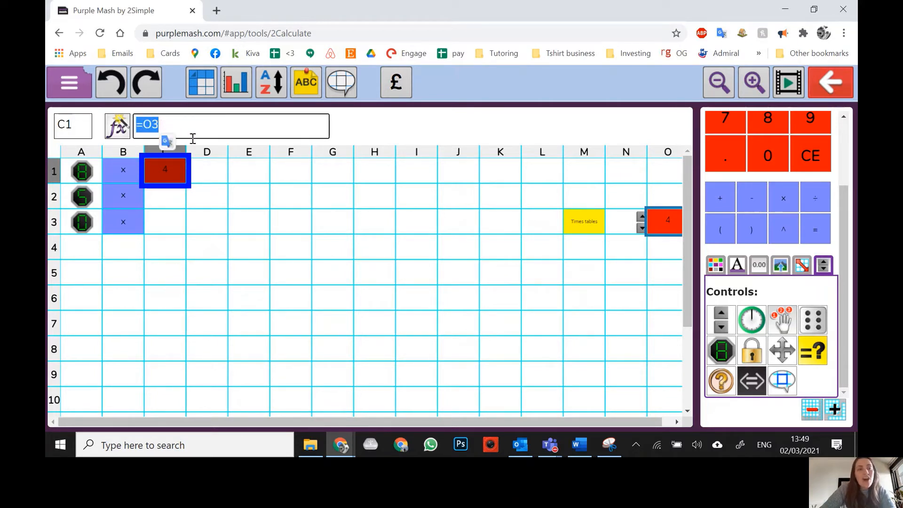
{"action": "right_click", "coordinate": [142, 126]}
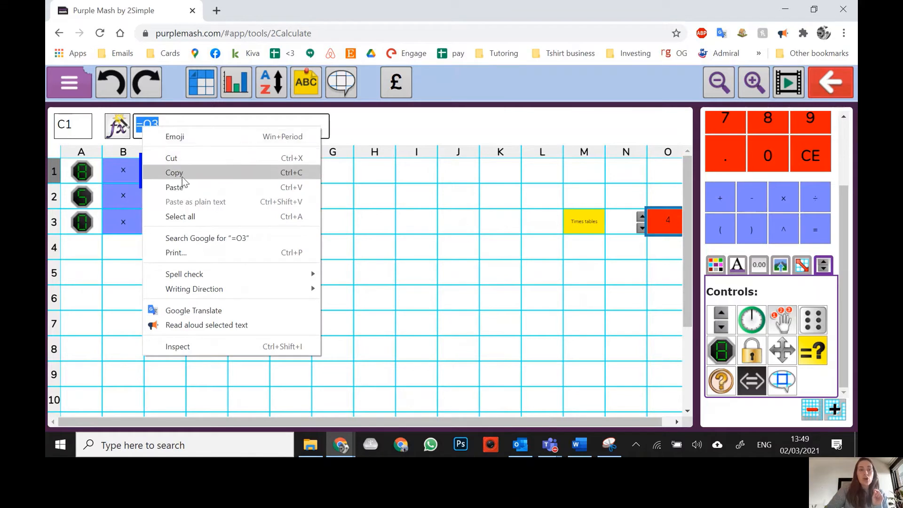
{"action": "left_click", "coordinate": [168, 124]}
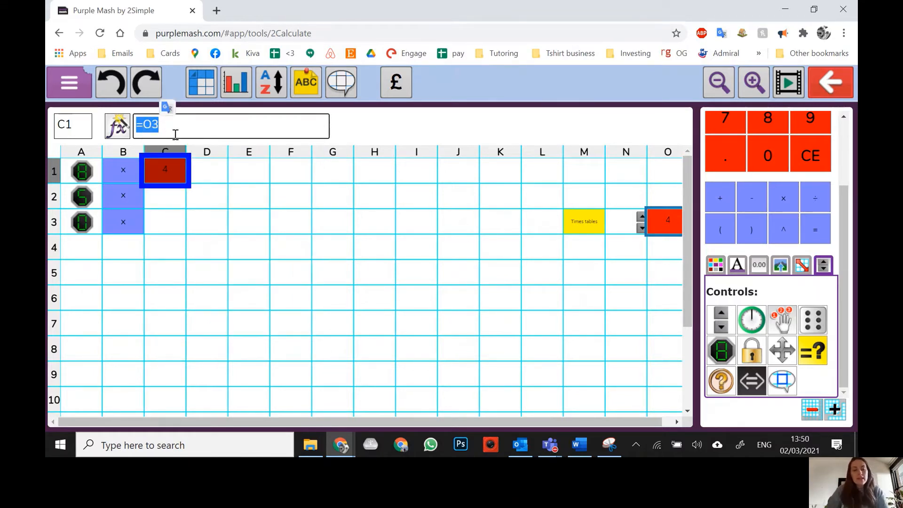
{"action": "key", "text": "ctrl+c"}
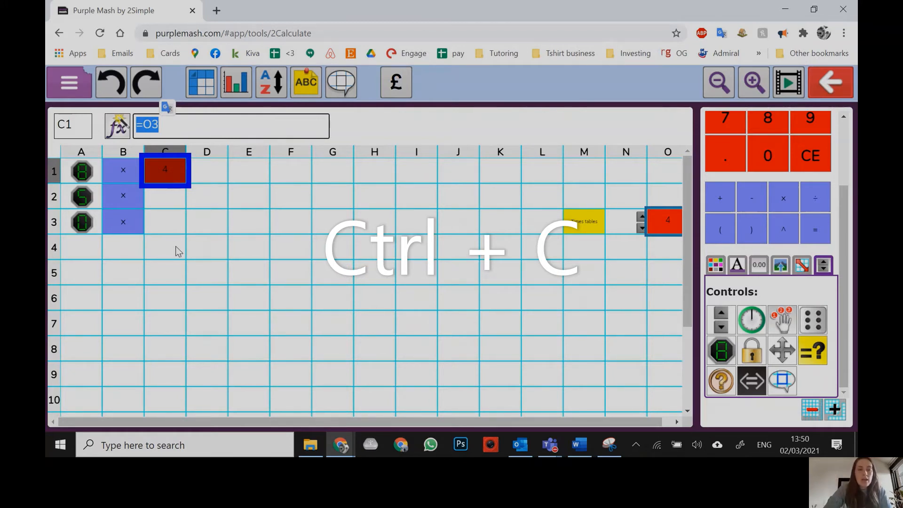
{"action": "left_click", "coordinate": [207, 144]}
{"action": "left_click", "coordinate": [185, 125]}
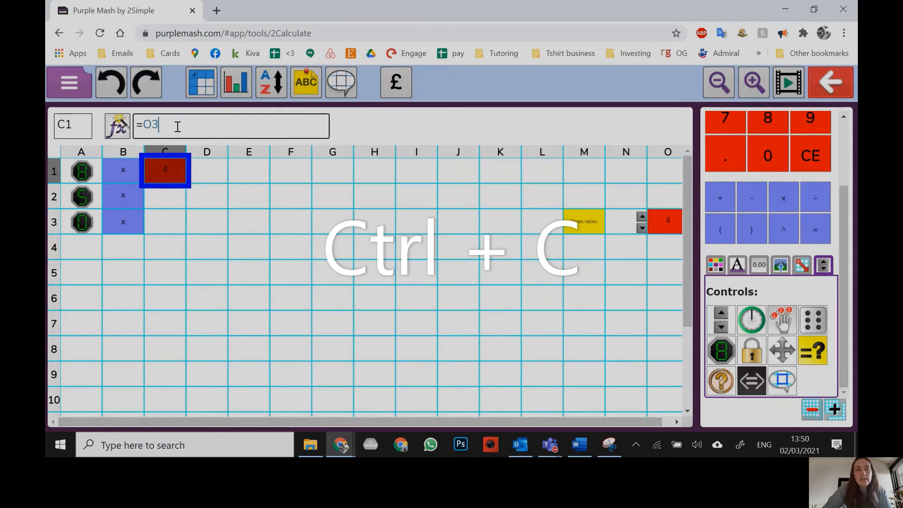
- Copy the formula text =O3 from cell C1 and enter it in cell C2
{"action": "left_click_drag", "start_coordinate": [162, 126], "coordinate": [134, 126]}
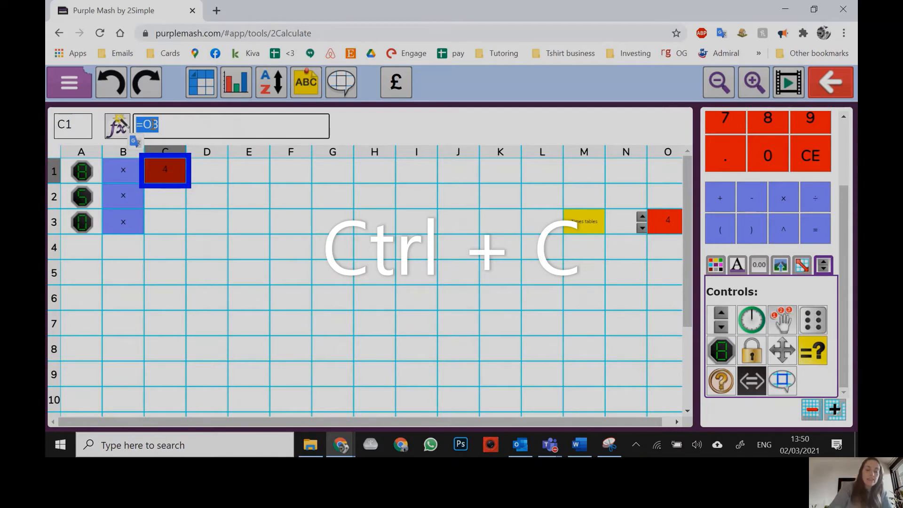
{"action": "key", "text": "ctrl+c"}
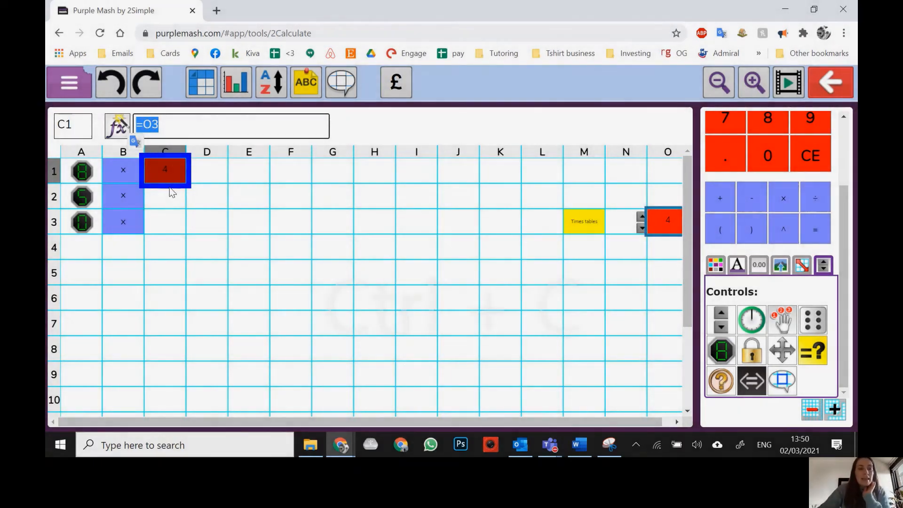
{"action": "key", "text": "Return"}
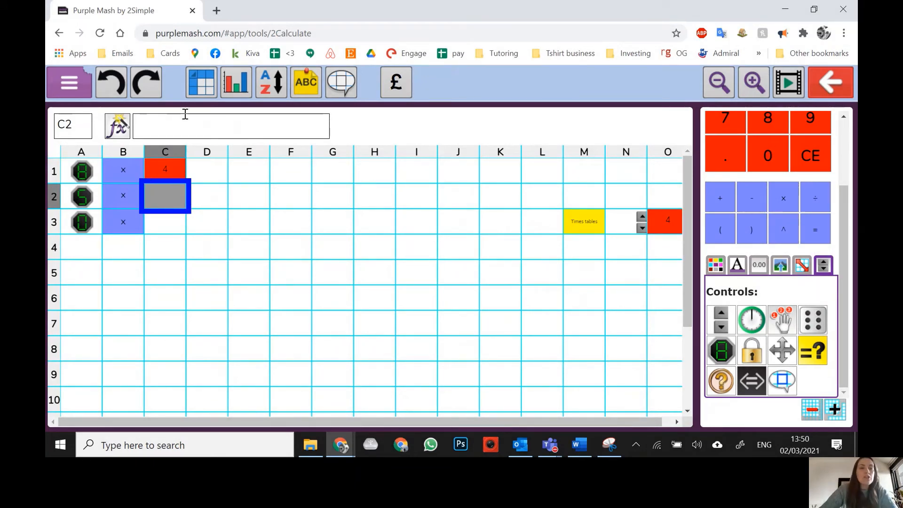
{"action": "left_click", "coordinate": [176, 125]}
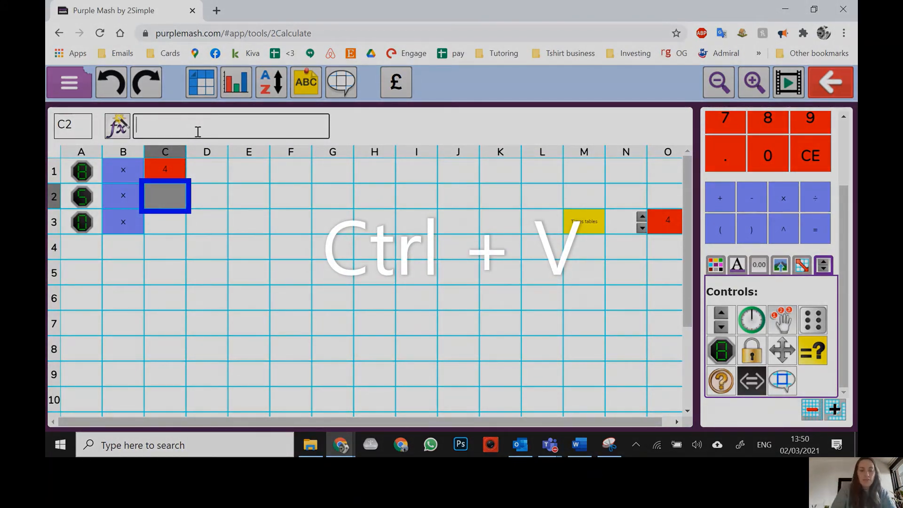
{"action": "key", "text": "ctrl+v"}
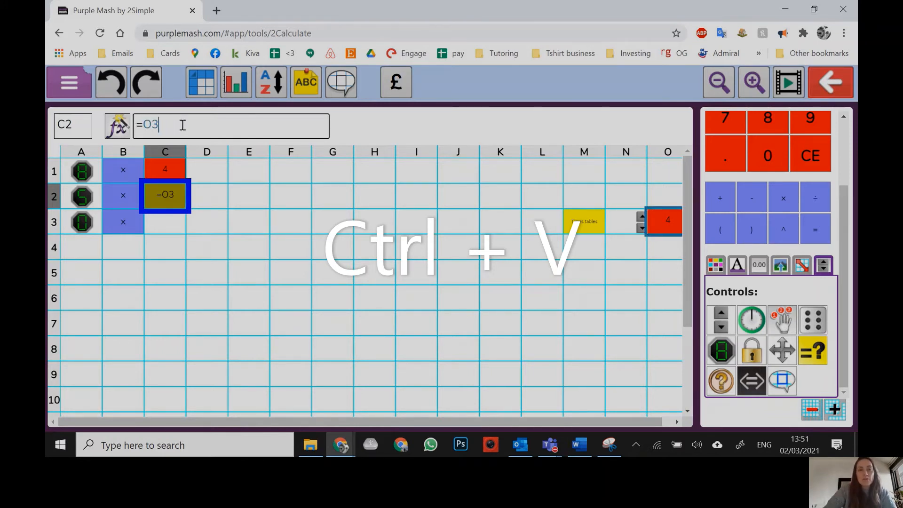
{"action": "key", "text": "Return"}
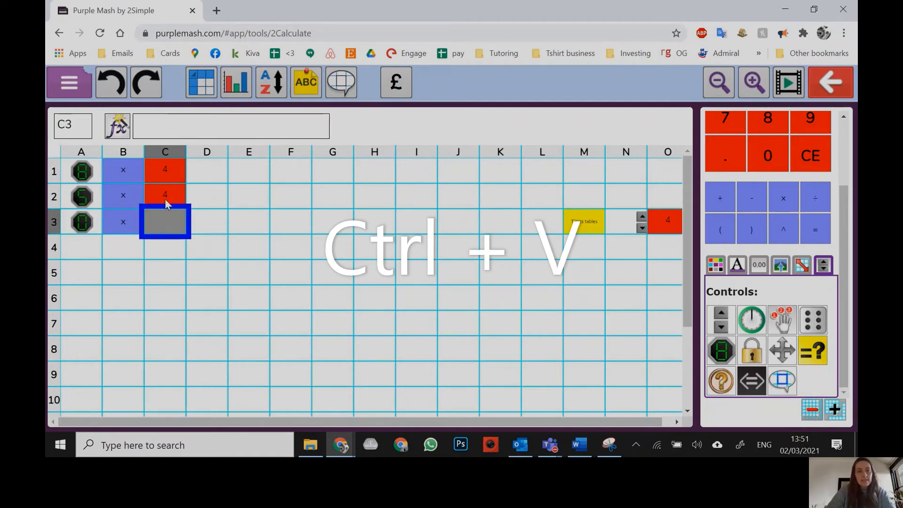
- Enter the copied formula =O3 in cell C3
{"action": "left_click", "coordinate": [223, 230]}
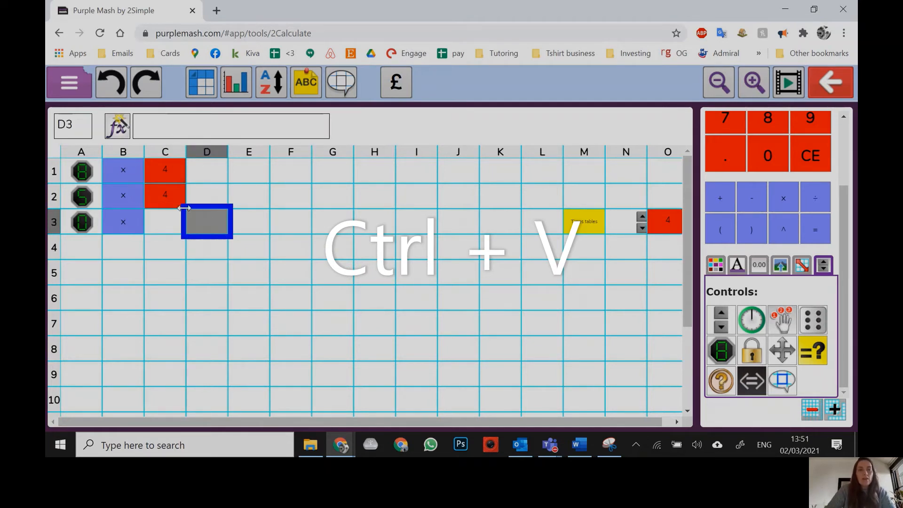
{"action": "left_click", "coordinate": [163, 225]}
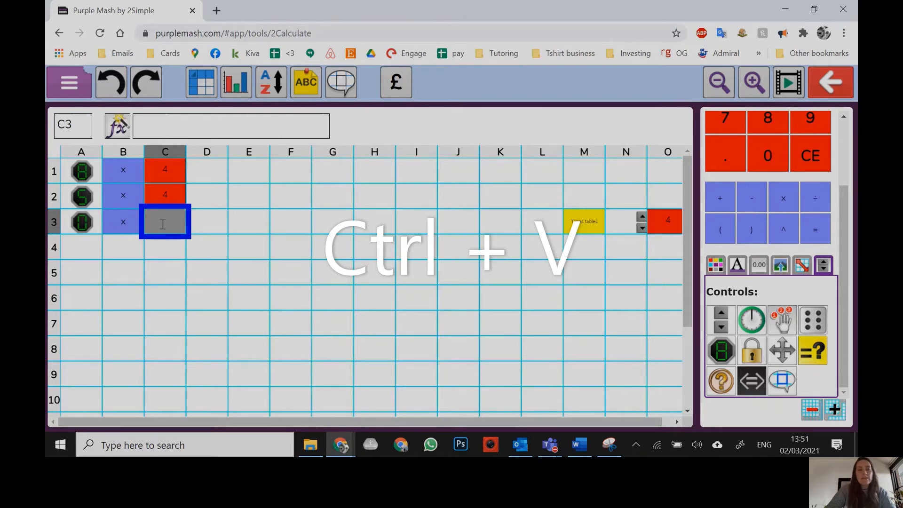
{"action": "left_click", "coordinate": [154, 126]}
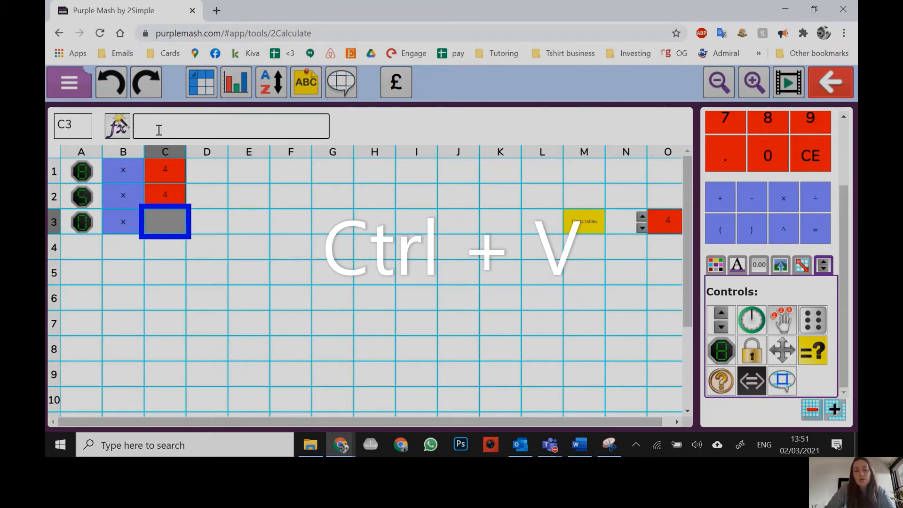
{"action": "key", "text": "ctrl+v"}
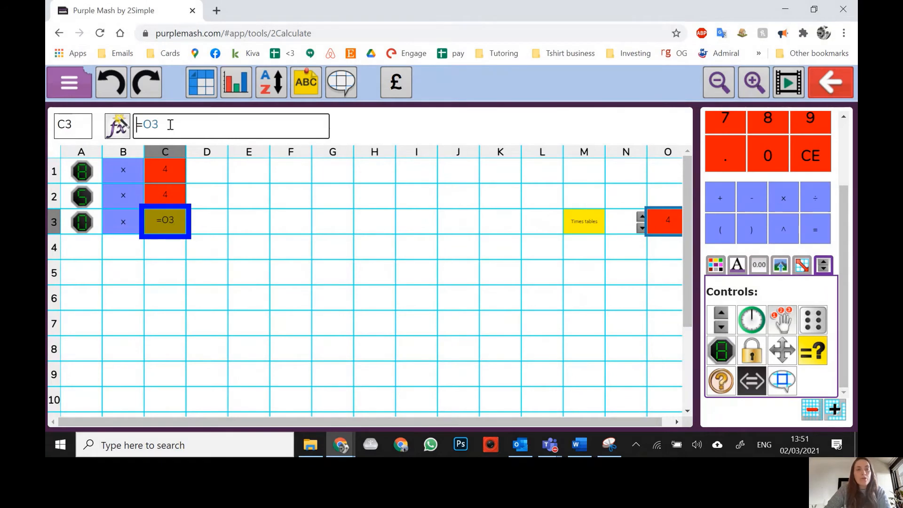
{"action": "left_click", "coordinate": [171, 123]}
{"action": "key", "text": "Return"}
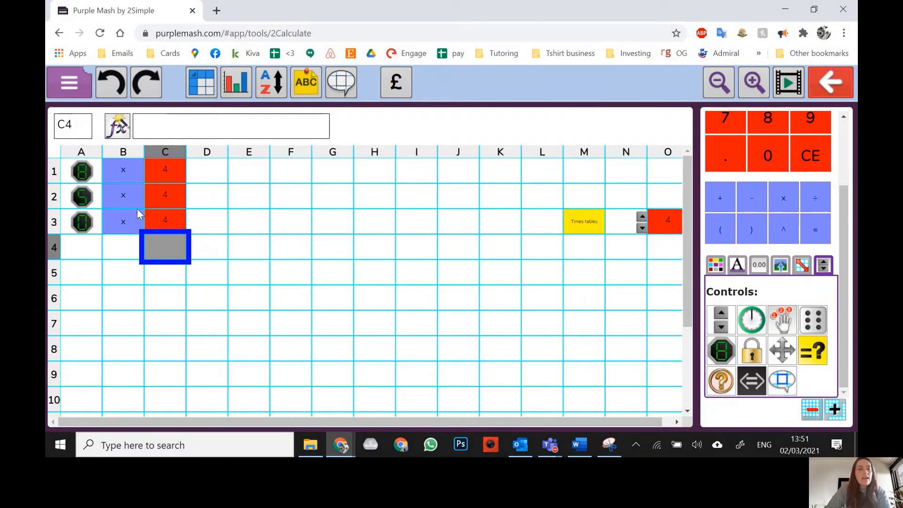
- Check the formulas in cells C3, C1 and C2, and look over the first multiplication row
{"action": "left_click", "coordinate": [167, 225]}
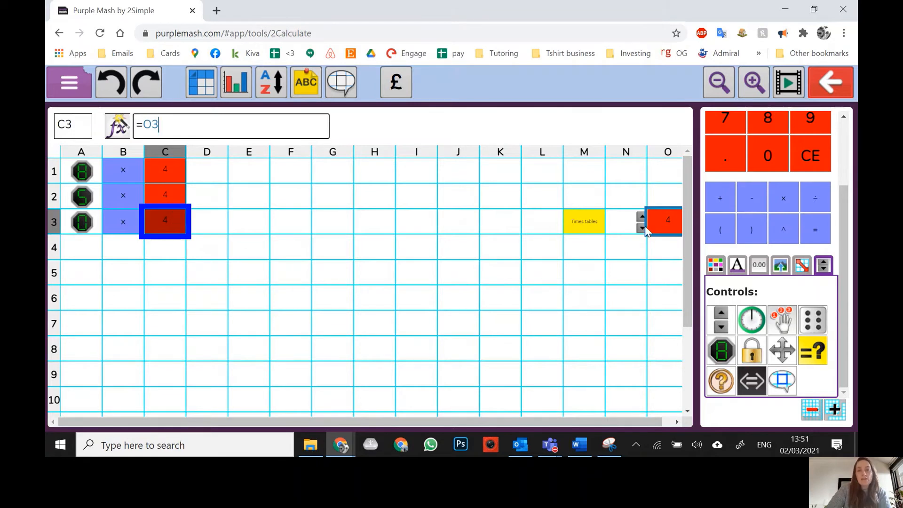
{"action": "left_click", "coordinate": [297, 222]}
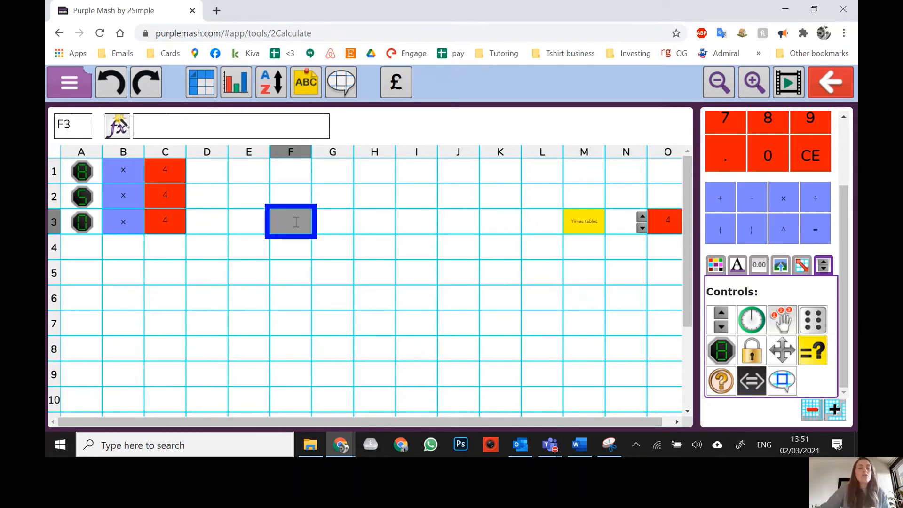
{"action": "left_click", "coordinate": [172, 171]}
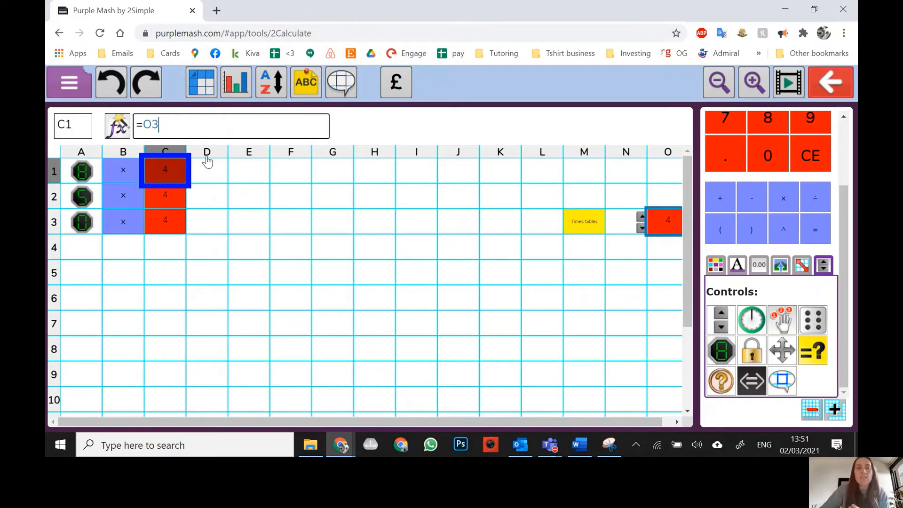
{"action": "left_click_drag", "start_coordinate": [137, 124], "coordinate": [175, 130]}
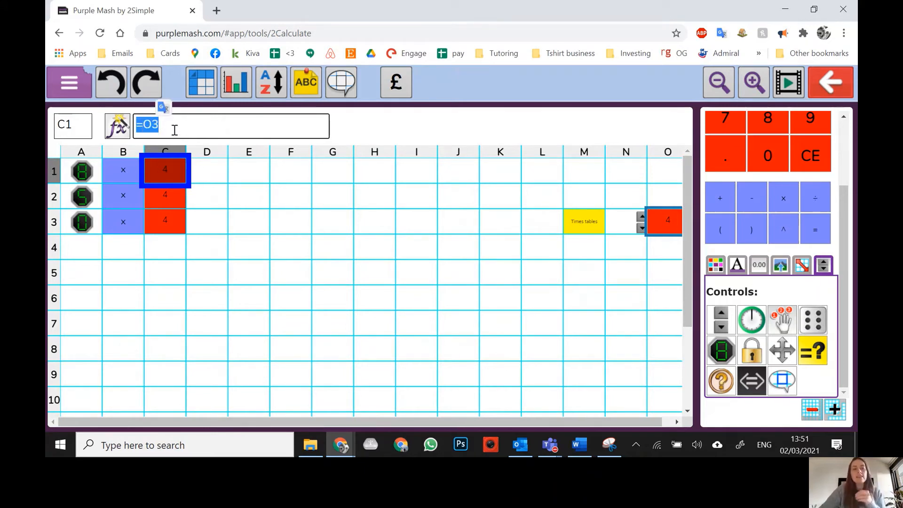
{"action": "left_click", "coordinate": [173, 191]}
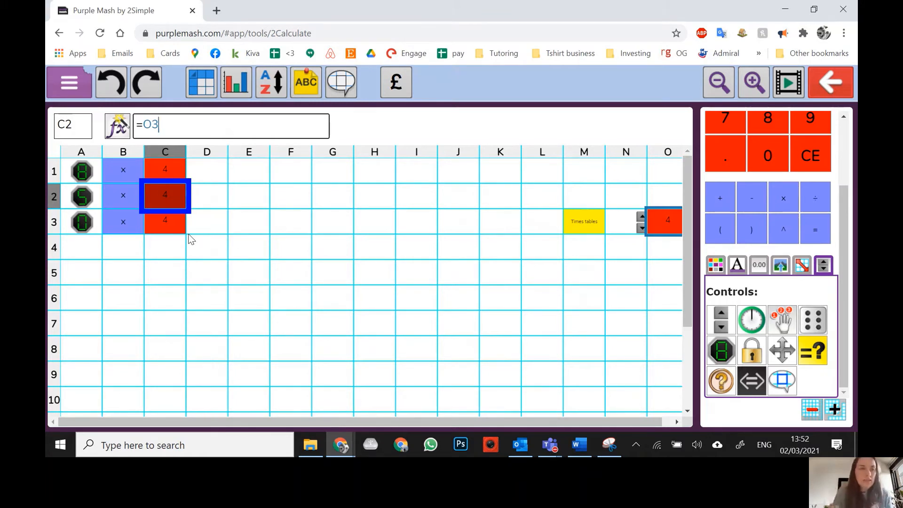
{"action": "left_click", "coordinate": [56, 172]}
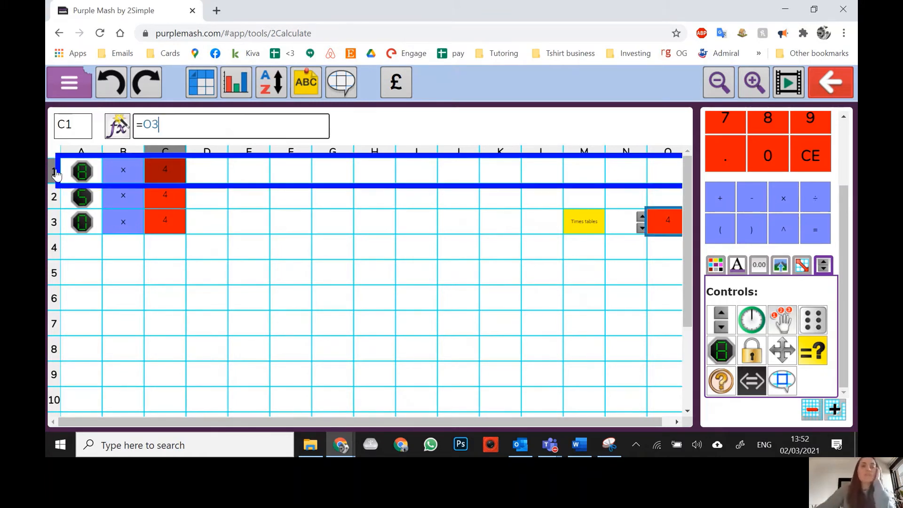
{"action": "left_click", "coordinate": [83, 203]}
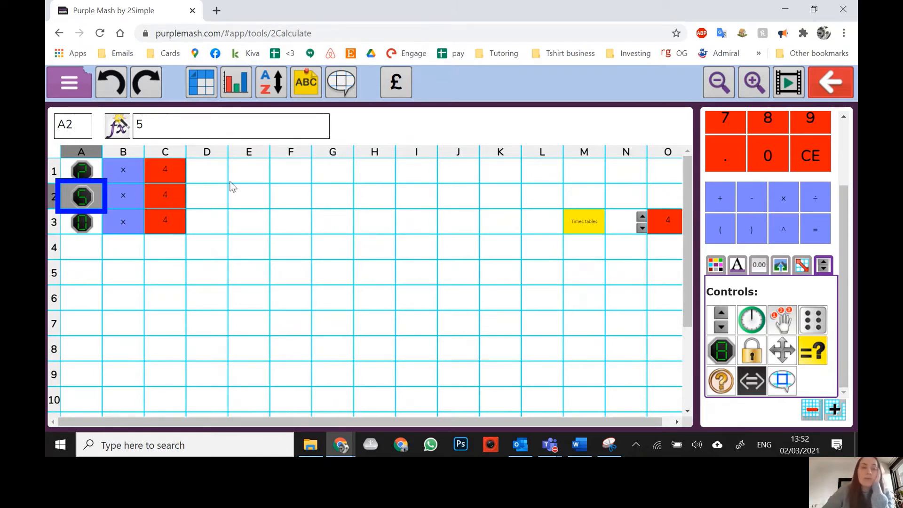
- Place an equals sign in cell D1 to calculate the first row's answer
{"action": "left_click", "coordinate": [205, 173]}
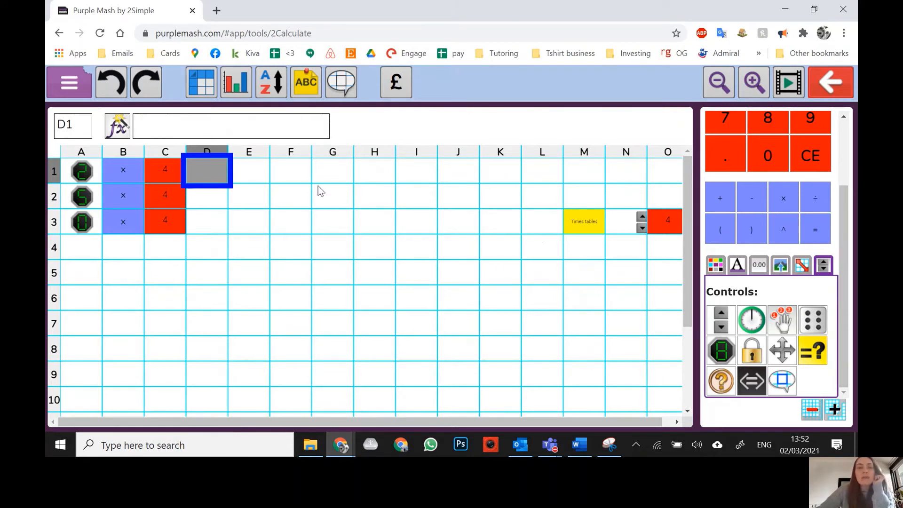
{"action": "left_click", "coordinate": [207, 152]}
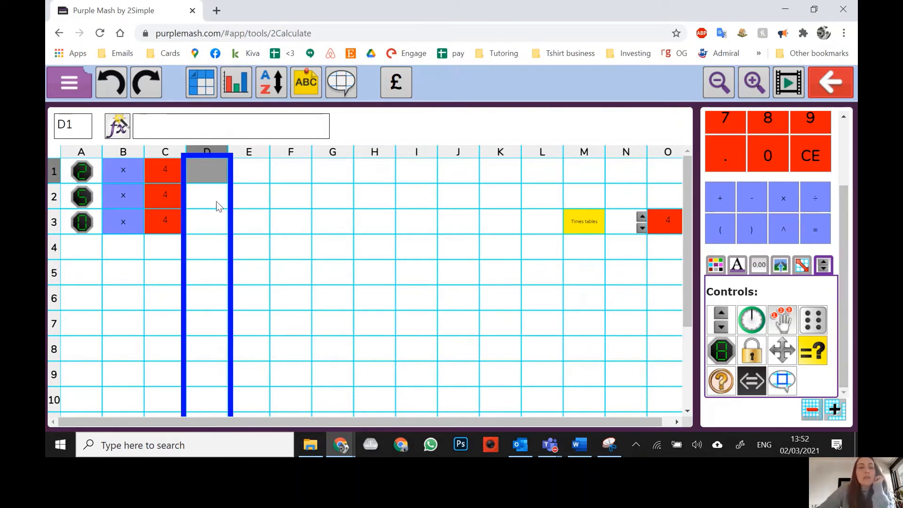
{"action": "left_click", "coordinate": [207, 171]}
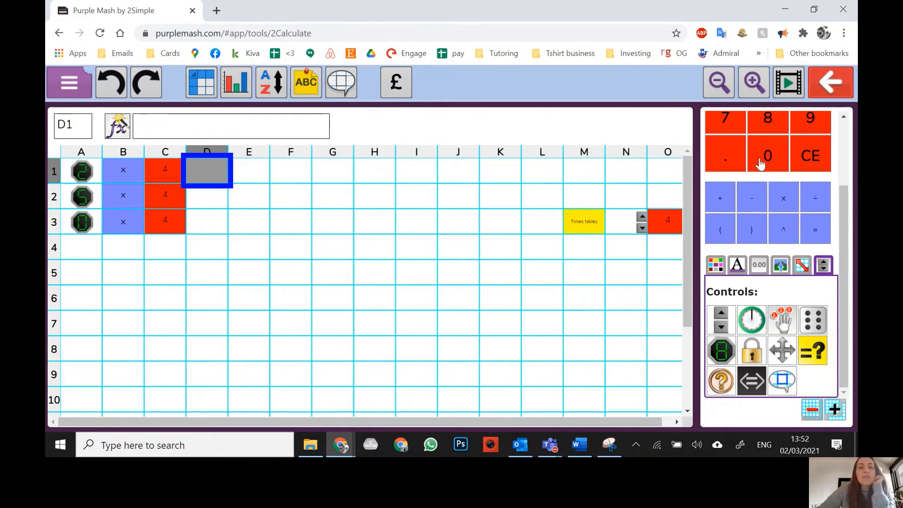
{"action": "left_click", "coordinate": [816, 231]}
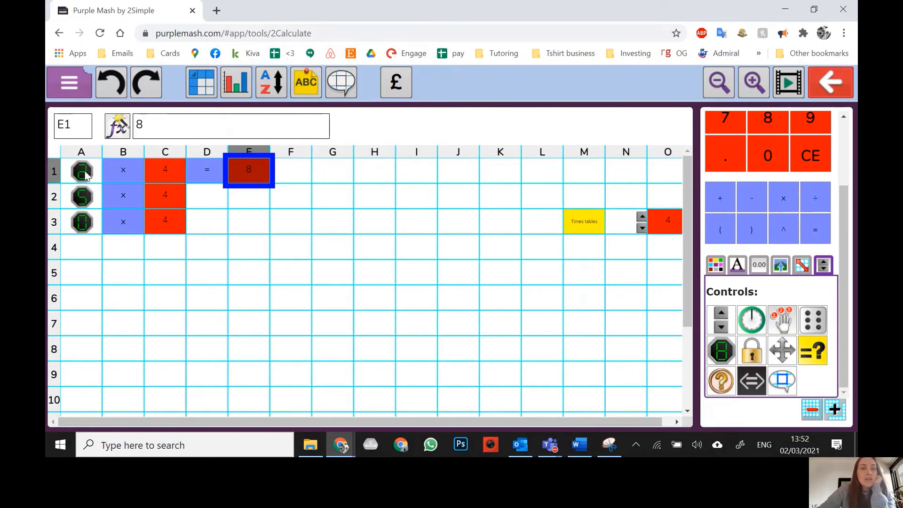
{"action": "left_click", "coordinate": [204, 178]}
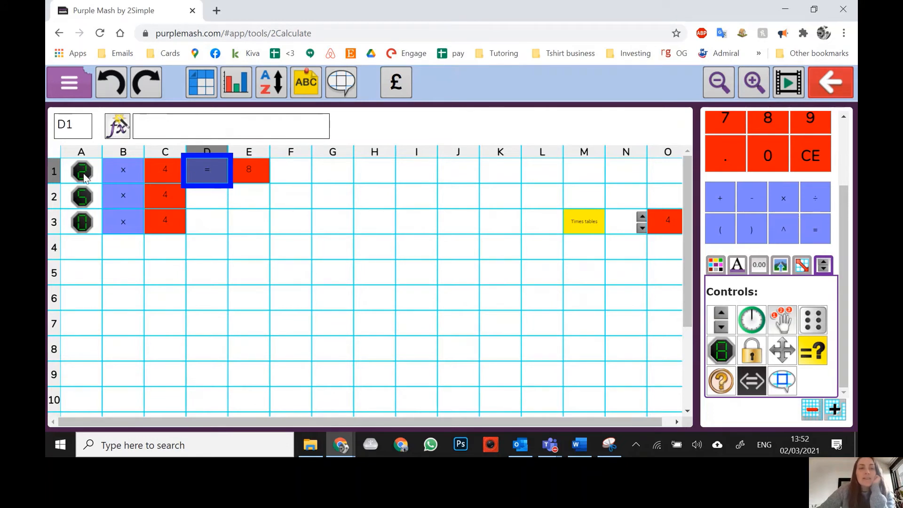
- Place an equals sign in cell D2 to calculate the second row's answer
{"action": "left_click", "coordinate": [214, 197]}
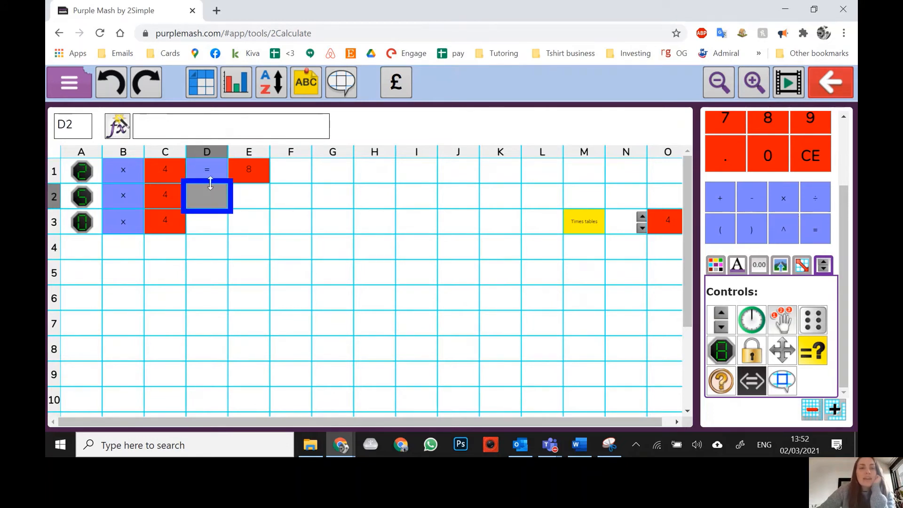
{"action": "left_click", "coordinate": [212, 175]}
{"action": "left_click", "coordinate": [209, 202]}
{"action": "left_click", "coordinate": [819, 236]}
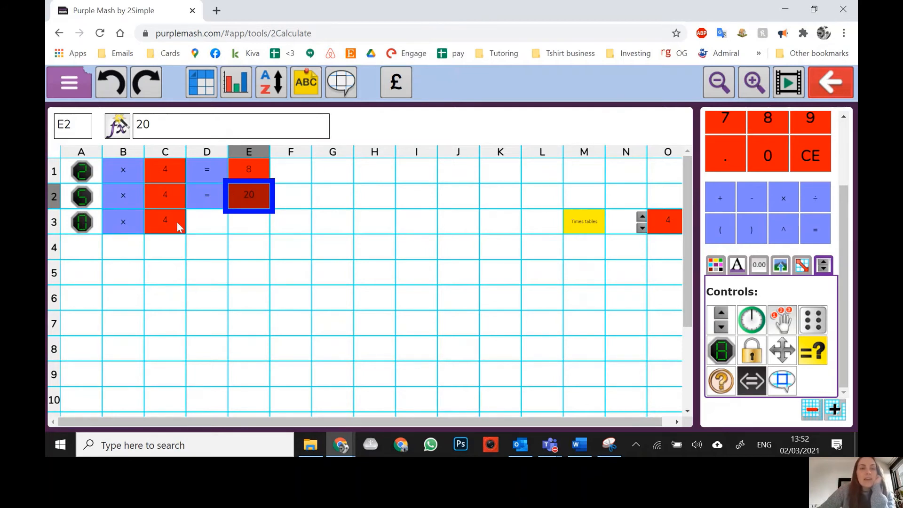
- Extend the equals sign from cell D2 down into cell D3
{"action": "left_click", "coordinate": [199, 219]}
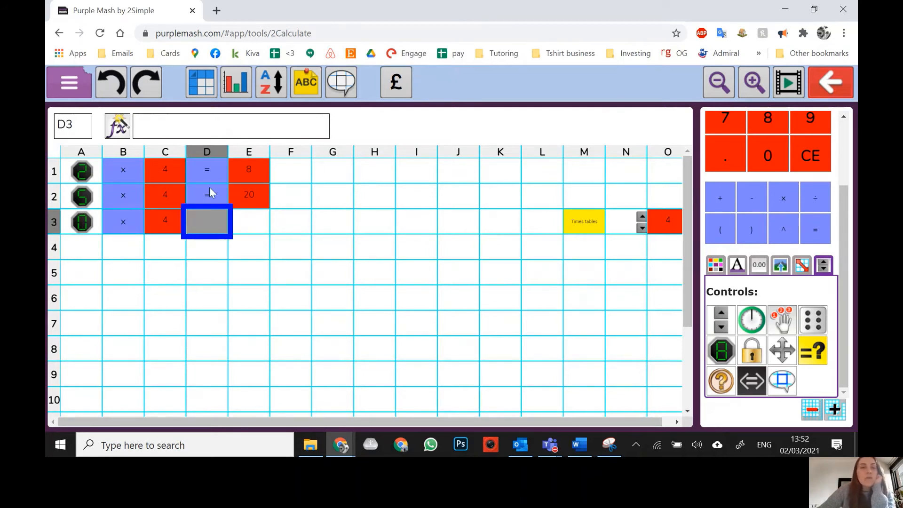
{"action": "left_click", "coordinate": [212, 206]}
{"action": "left_click_drag", "start_coordinate": [212, 206], "coordinate": [216, 224]}
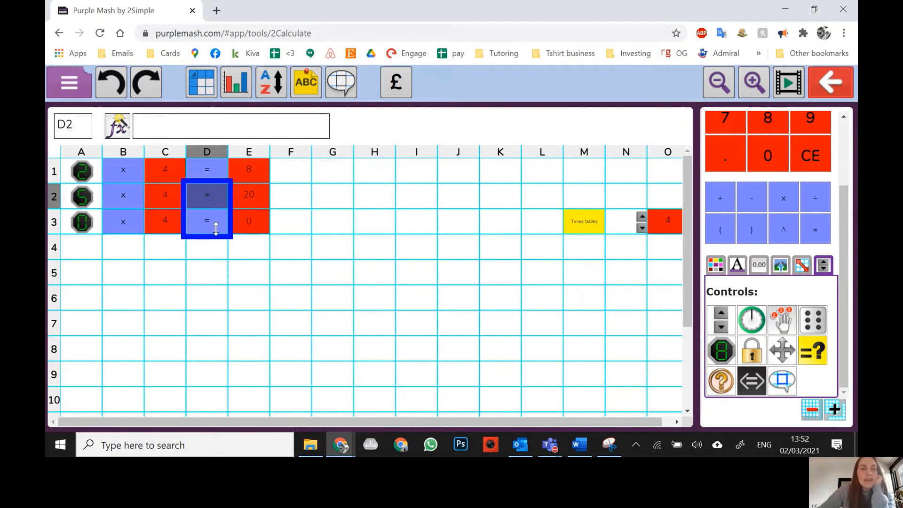
{"action": "left_click", "coordinate": [360, 254]}
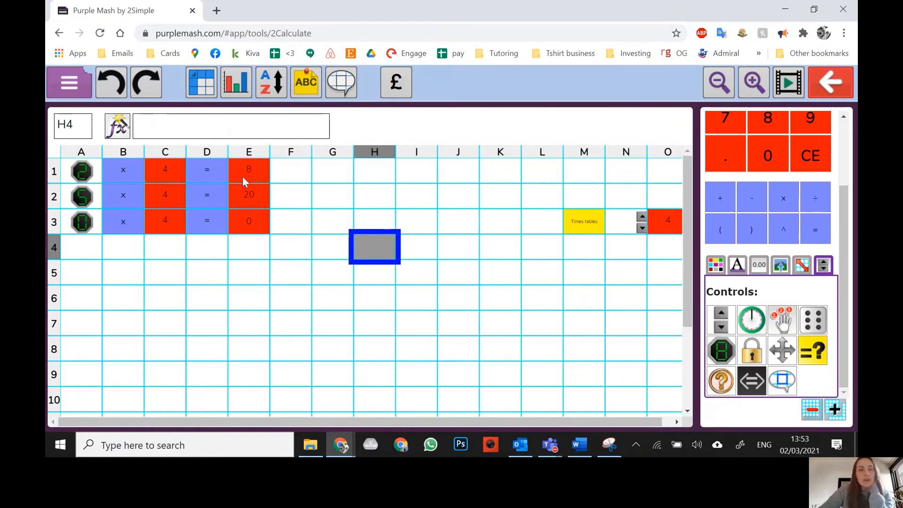
- Test the rows by regenerating the random number in A1 several times and stepping the times table number in O3 up to 6
{"action": "left_click", "coordinate": [88, 176]}
{"action": "left_click", "coordinate": [84, 175]}
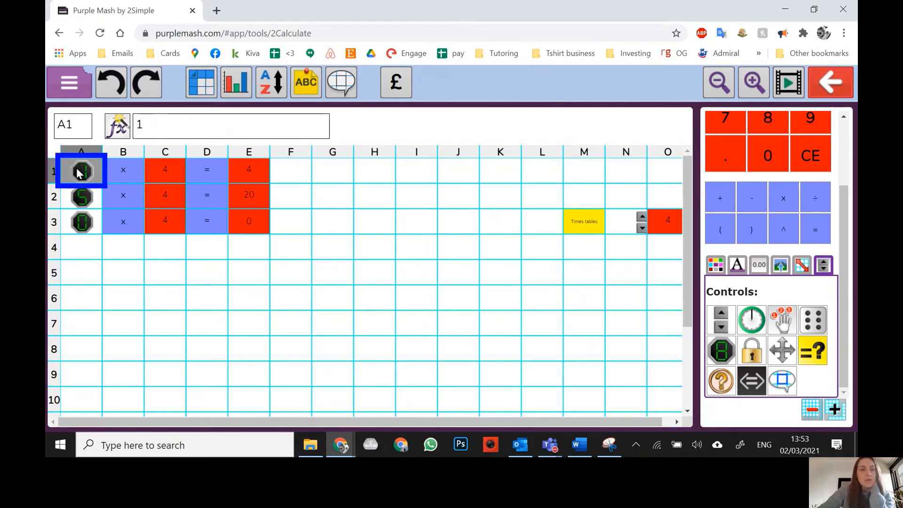
{"action": "left_click", "coordinate": [78, 173]}
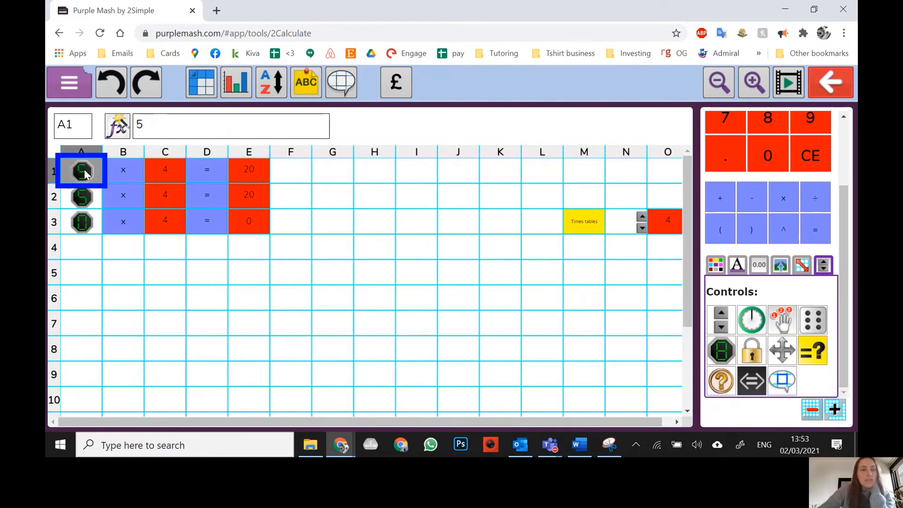
{"action": "left_click", "coordinate": [86, 176]}
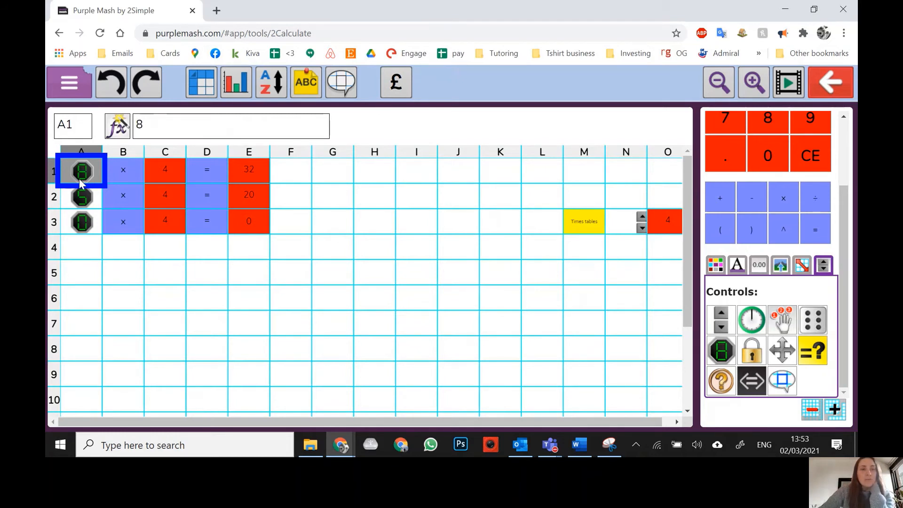
{"action": "left_click", "coordinate": [643, 218]}
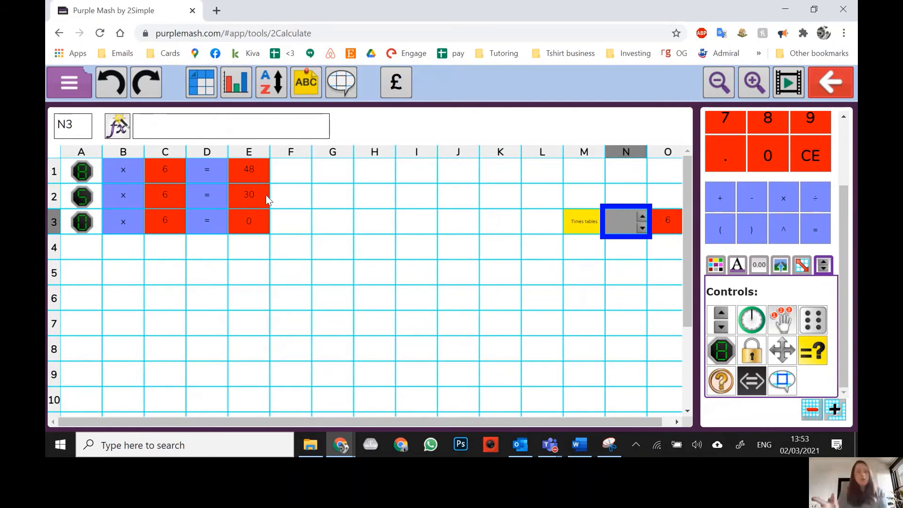
{"action": "left_click", "coordinate": [204, 160]}
{"action": "left_click", "coordinate": [310, 212]}
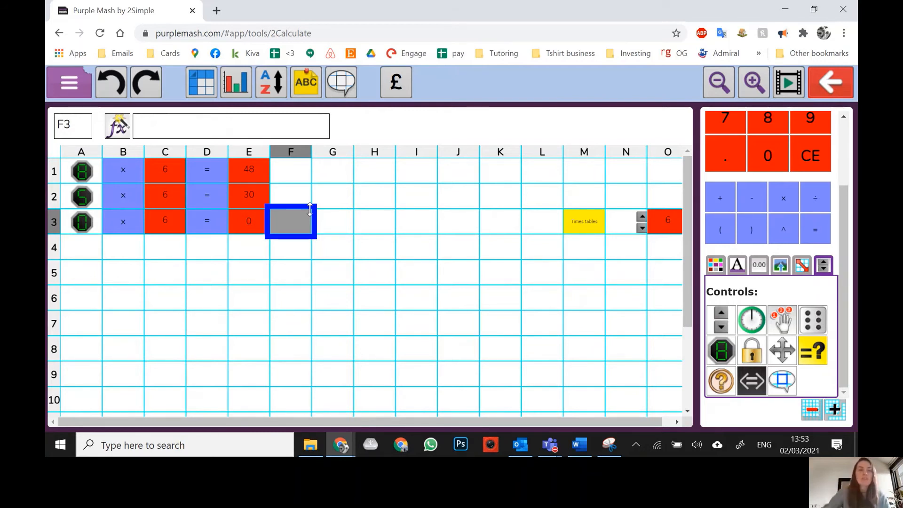
{"action": "left_click", "coordinate": [85, 230]}
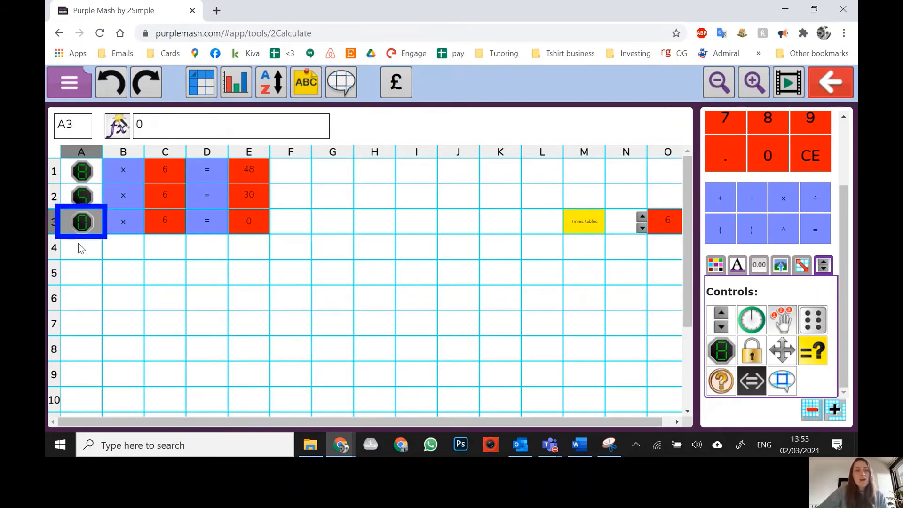
{"action": "left_click", "coordinate": [81, 248]}
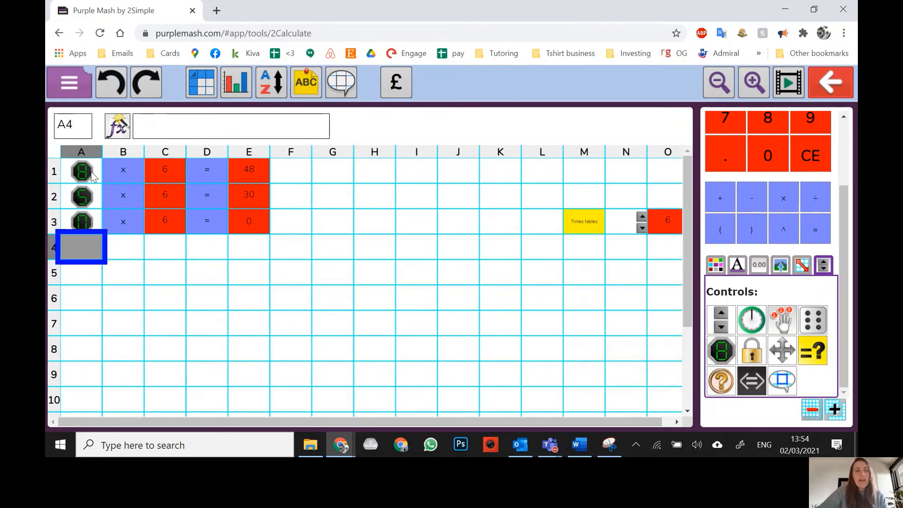
- Place a random number generator in cell A4 and extend it down the column to A10
{"action": "left_click", "coordinate": [721, 350]}
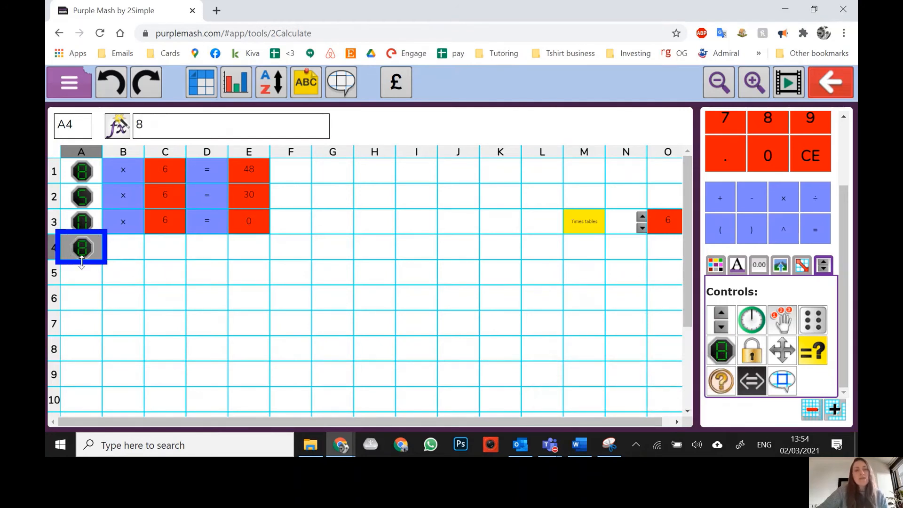
{"action": "left_click_drag", "start_coordinate": [82, 263], "coordinate": [69, 366]}
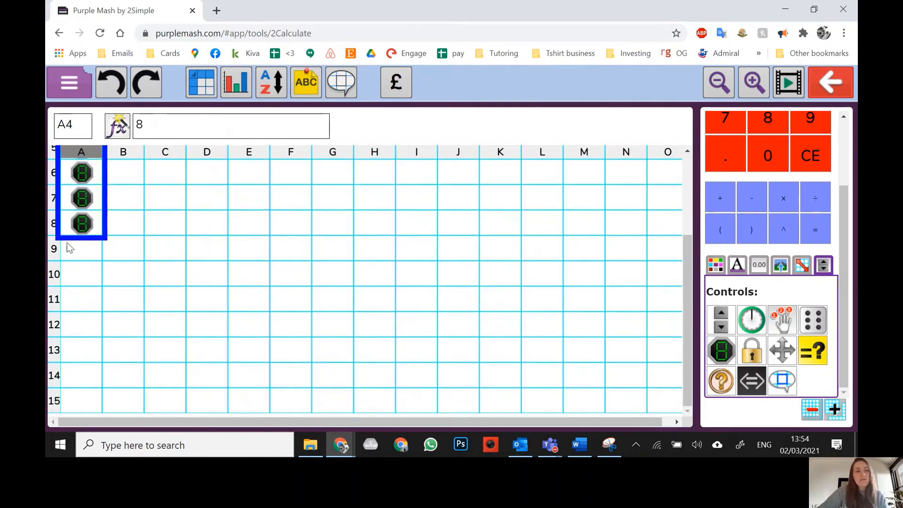
{"action": "left_click_drag", "start_coordinate": [68, 248], "coordinate": [74, 282]}
{"action": "left_click", "coordinate": [185, 287]}
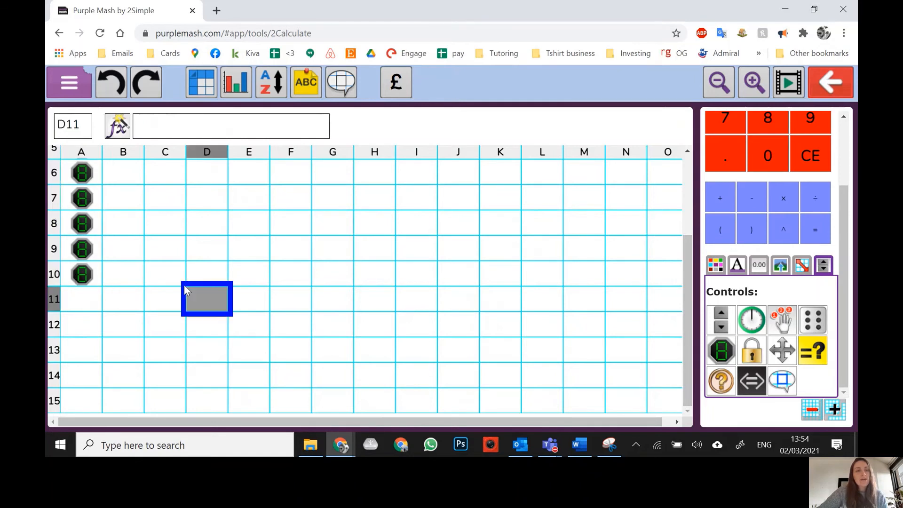
- Regenerate the random numbers in cells A4 through A8 to test the new generators
{"action": "scroll", "coordinate": [141, 292], "scroll_direction": "up", "scroll_amount": 5}
{"action": "left_click", "coordinate": [83, 254]}
{"action": "left_click", "coordinate": [83, 256]}
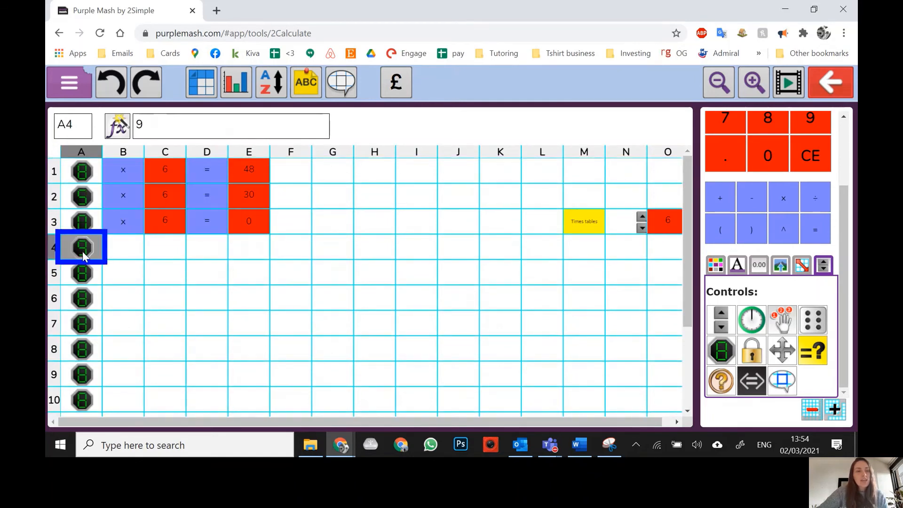
{"action": "left_click", "coordinate": [79, 277]}
{"action": "left_click", "coordinate": [81, 305]}
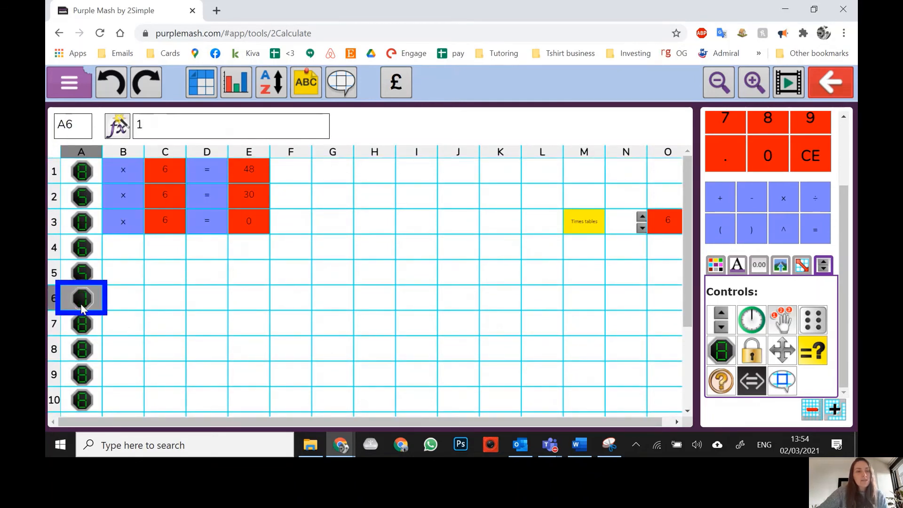
{"action": "left_click", "coordinate": [88, 325]}
{"action": "left_click", "coordinate": [87, 359]}
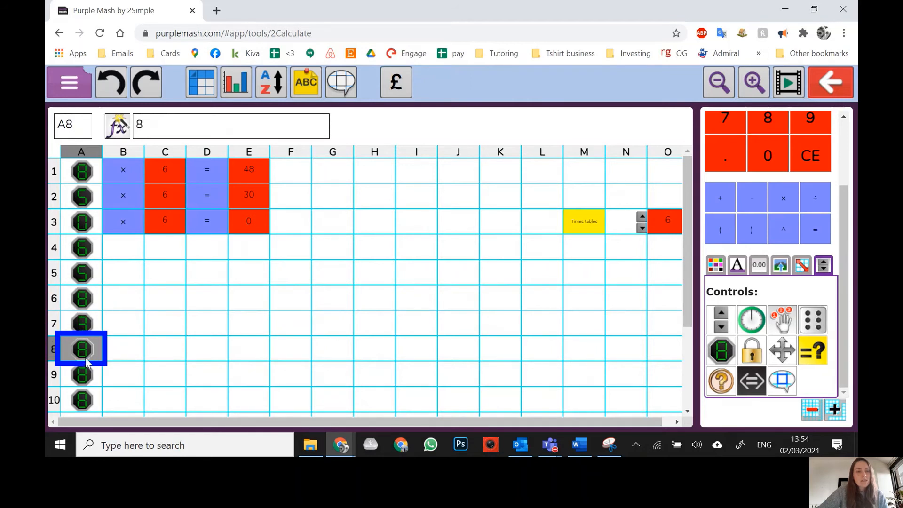
{"action": "left_click", "coordinate": [148, 348]}
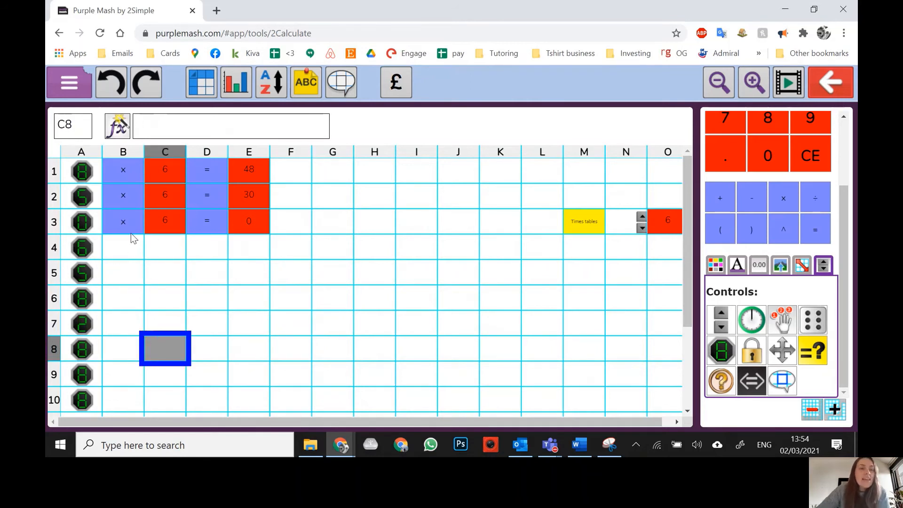
- Extend the multiplication sign from cell B3 down the column to B10
{"action": "left_click", "coordinate": [141, 219]}
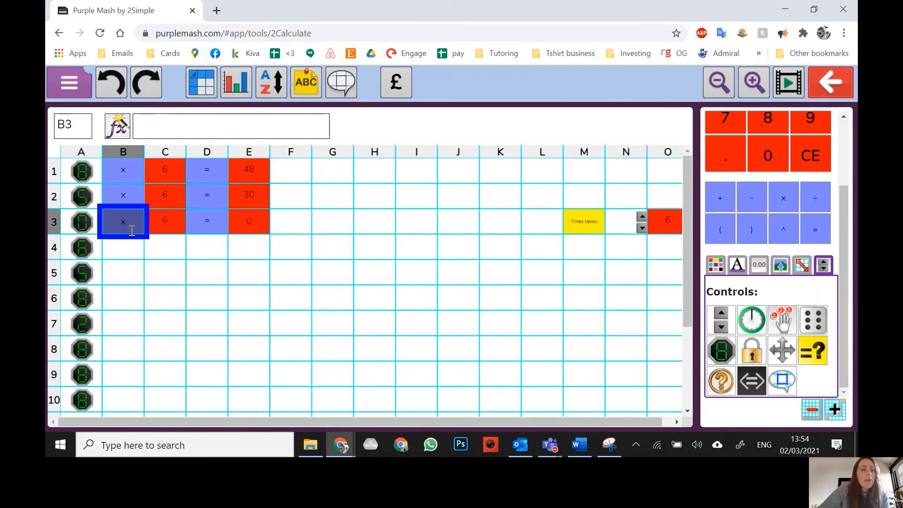
{"action": "left_click_drag", "start_coordinate": [125, 239], "coordinate": [127, 369]}
{"action": "left_click", "coordinate": [192, 322]}
{"action": "scroll", "coordinate": [191, 322], "scroll_direction": "up", "scroll_amount": 2}
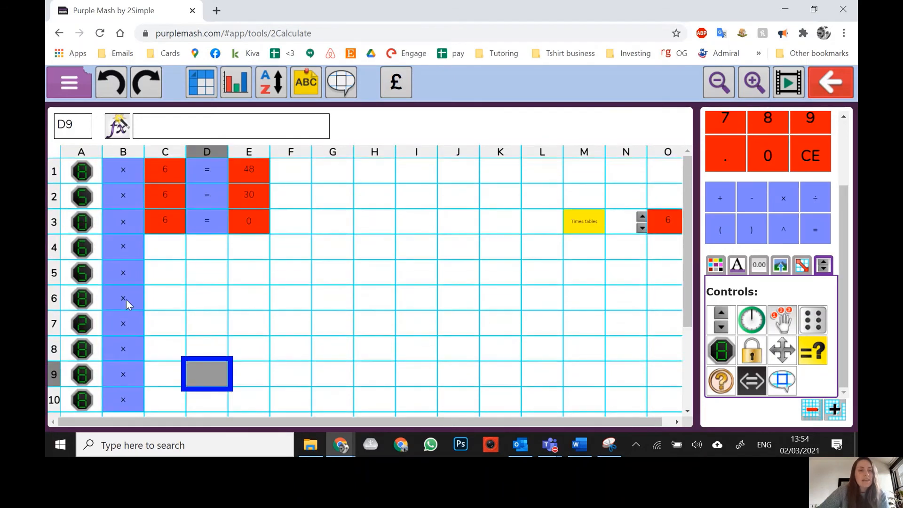
- Copy the formula =O3 from cell C3 and enter it in C4 to link the fourth row to the times table number
{"action": "left_click", "coordinate": [173, 208]}
{"action": "left_click", "coordinate": [172, 223]}
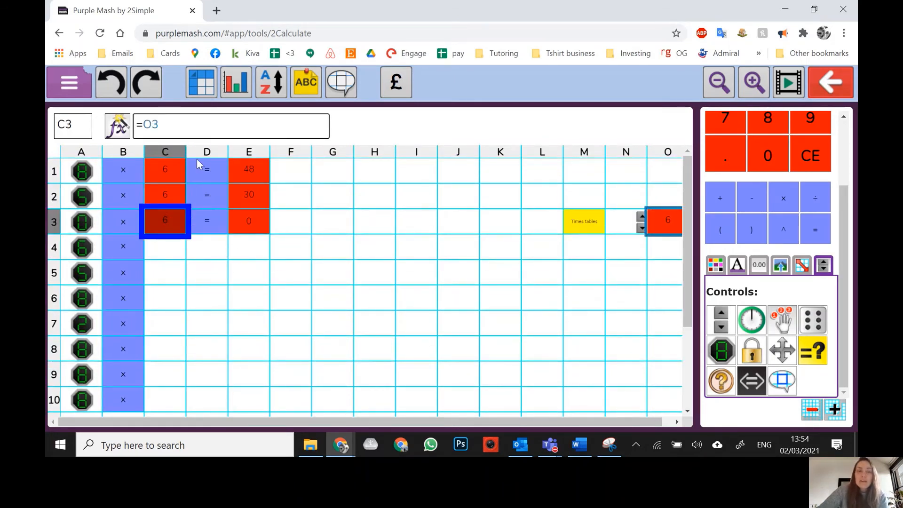
{"action": "left_click", "coordinate": [174, 155]}
{"action": "left_click", "coordinate": [246, 304]}
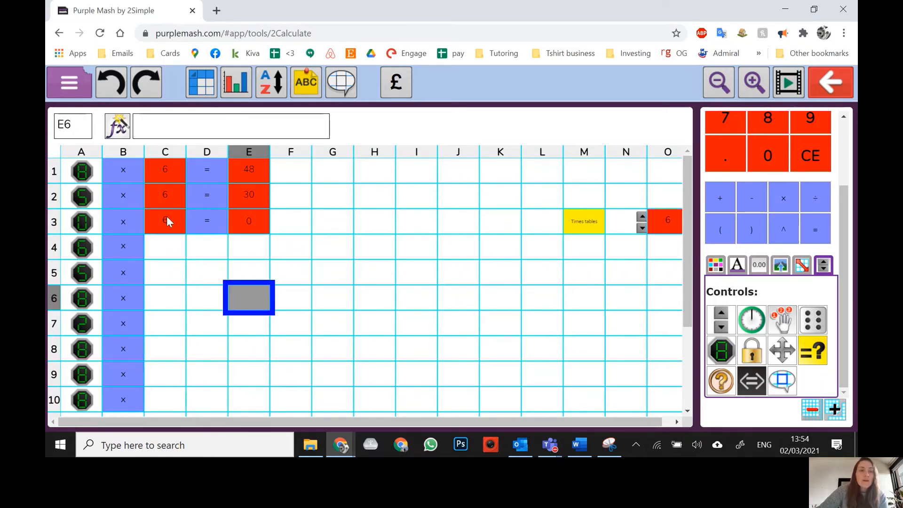
{"action": "left_click", "coordinate": [168, 221]}
{"action": "left_click_drag", "start_coordinate": [164, 124], "coordinate": [136, 125]}
{"action": "key", "text": "ctrl+c"}
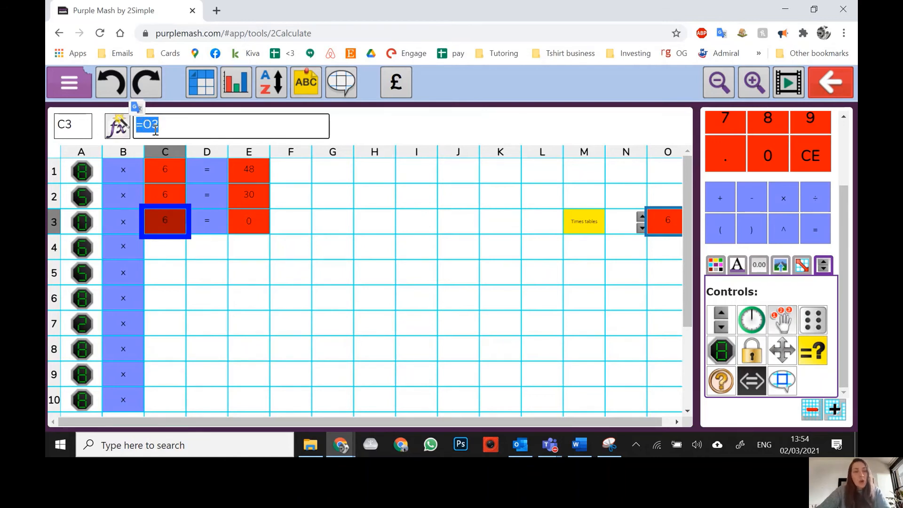
{"action": "left_click", "coordinate": [163, 249]}
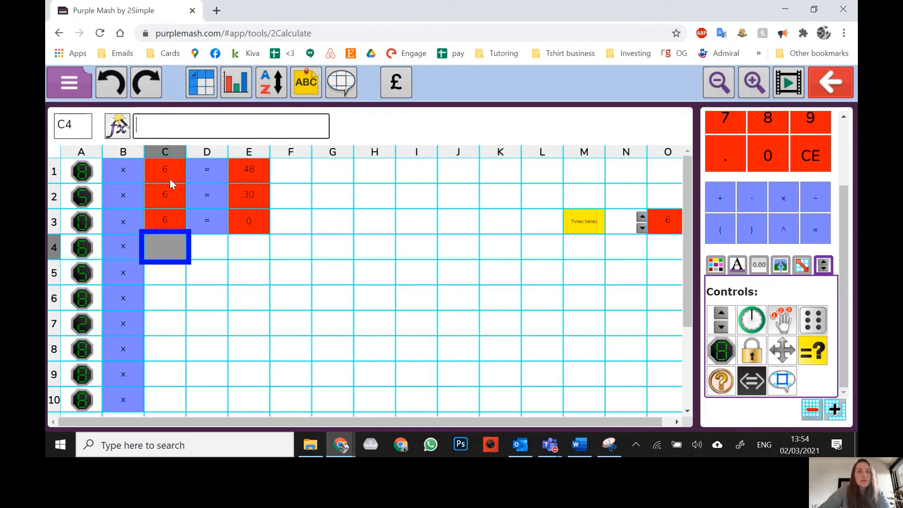
{"action": "left_click", "coordinate": [156, 125]}
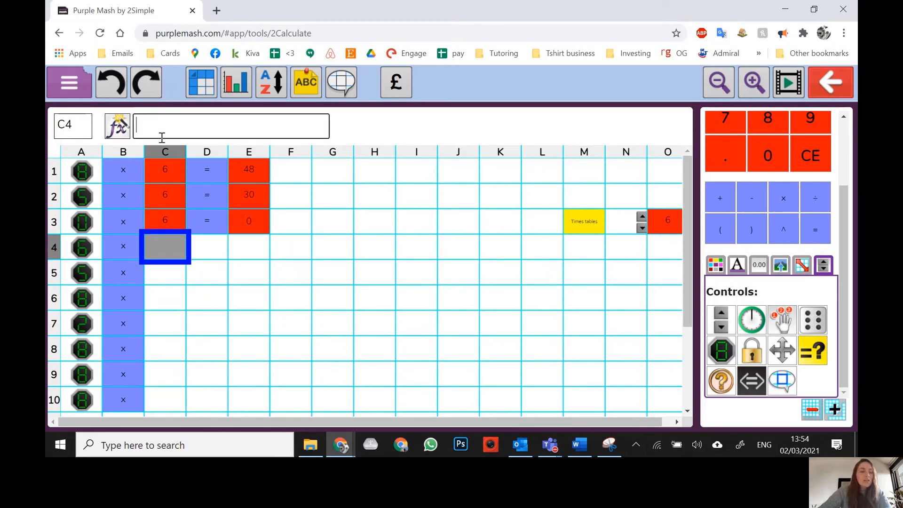
{"action": "type", "text": "=O3"}
- Enter the formula =O3 in cells C5 and C6 so both rows use the times table number
{"action": "left_click", "coordinate": [174, 279]}
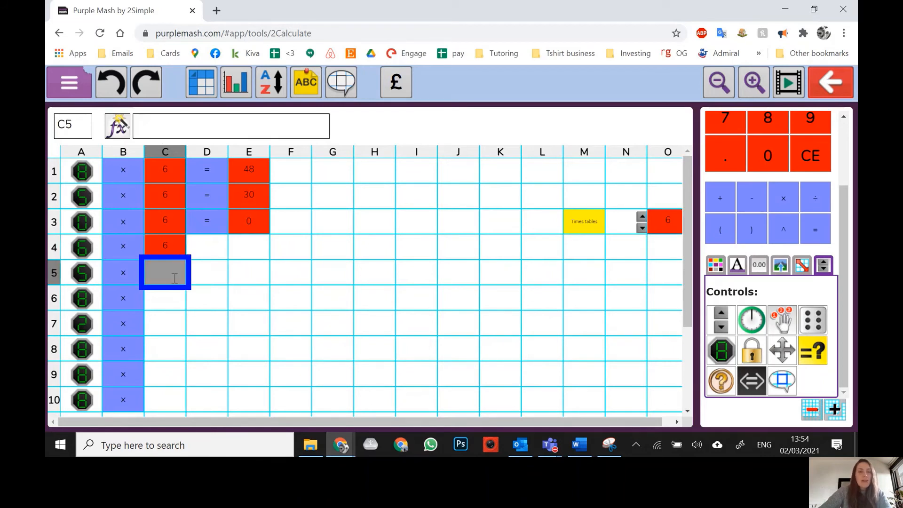
{"action": "type", "text": "=O3"}
{"action": "left_click", "coordinate": [176, 304]}
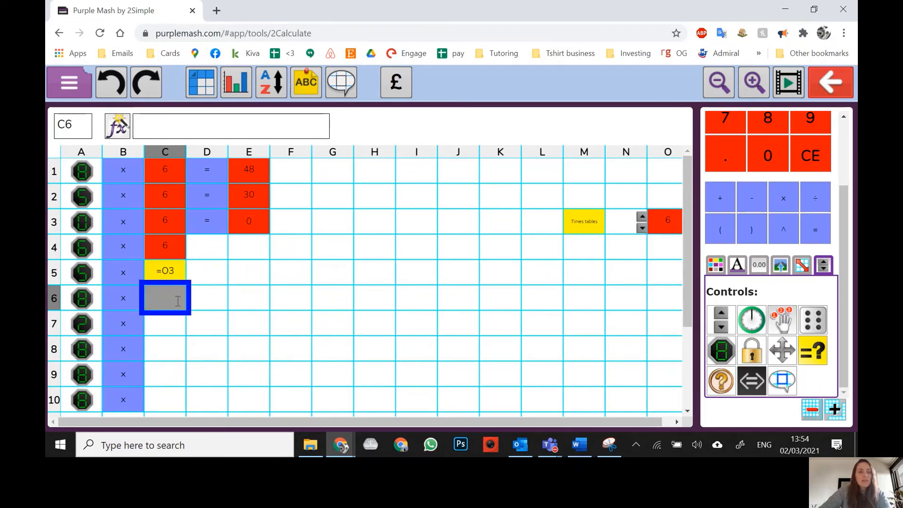
{"action": "type", "text": "=O3"}
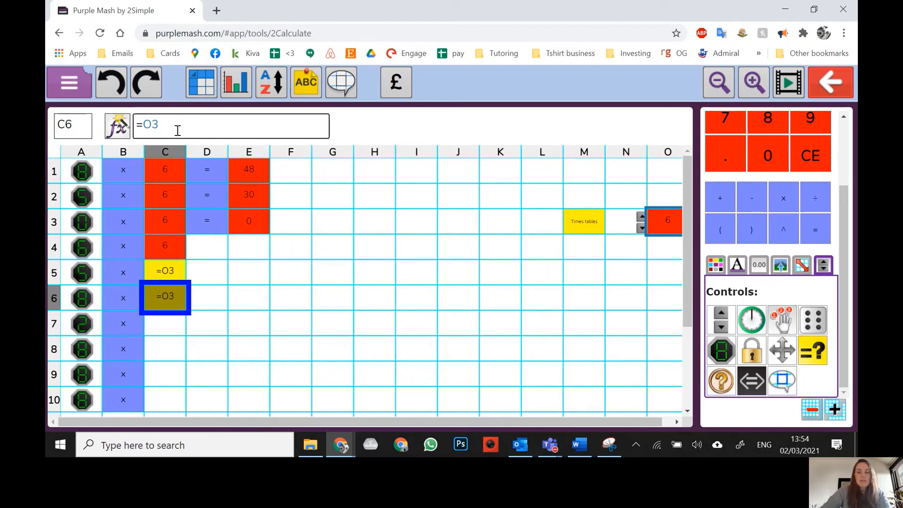
{"action": "key", "text": "Return"}
{"action": "left_click", "coordinate": [169, 288]}
{"action": "left_click", "coordinate": [171, 276]}
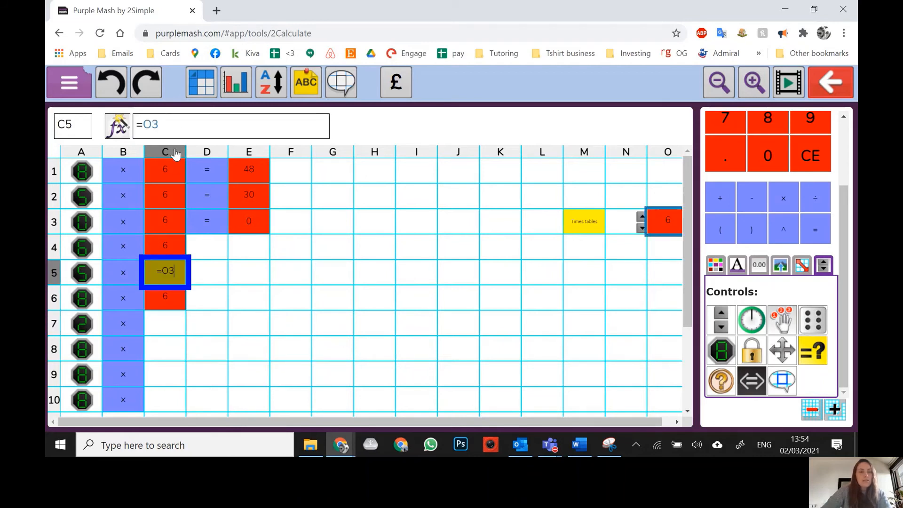
{"action": "left_click", "coordinate": [170, 124]}
{"action": "key", "text": "Return"}
{"action": "key", "text": "Return"}
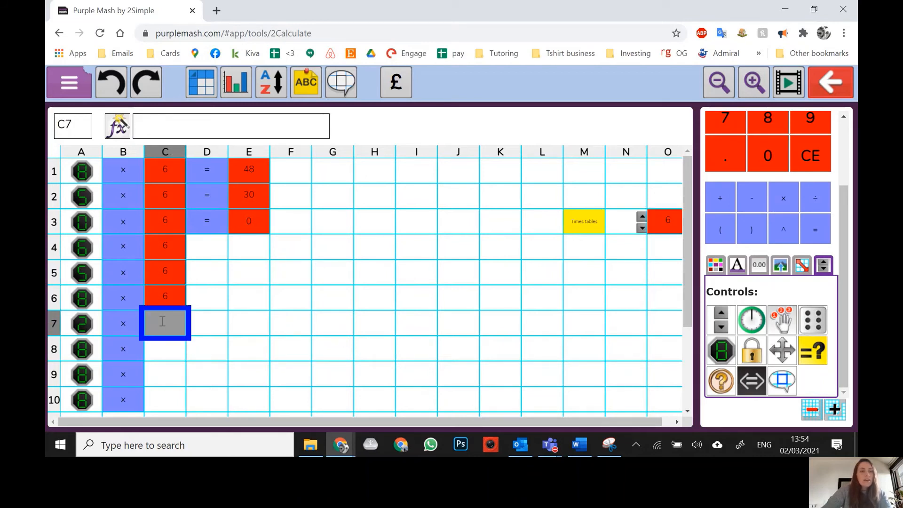
- Enter the formula =O3 in cell C7 to link the seventh row to the times table number
{"action": "key", "text": "ctrl+v"}
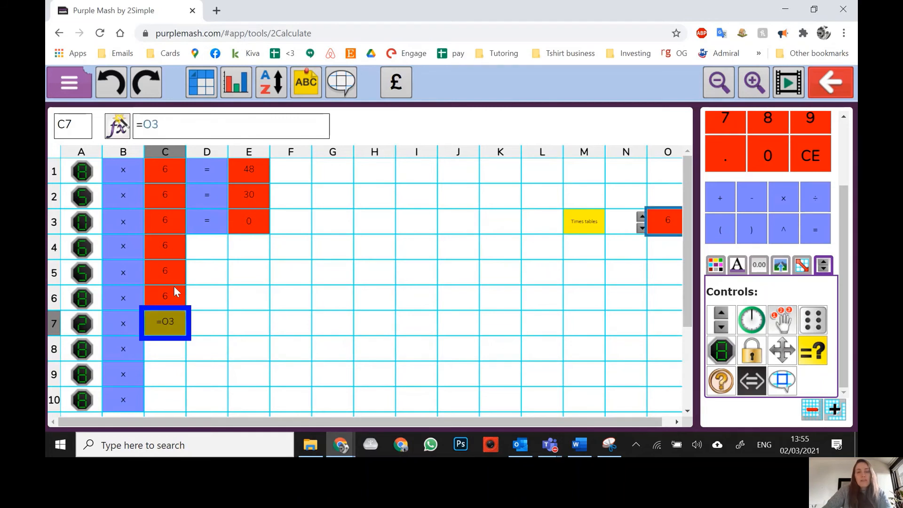
{"action": "key", "text": "Return"}
{"action": "left_click", "coordinate": [174, 329]}
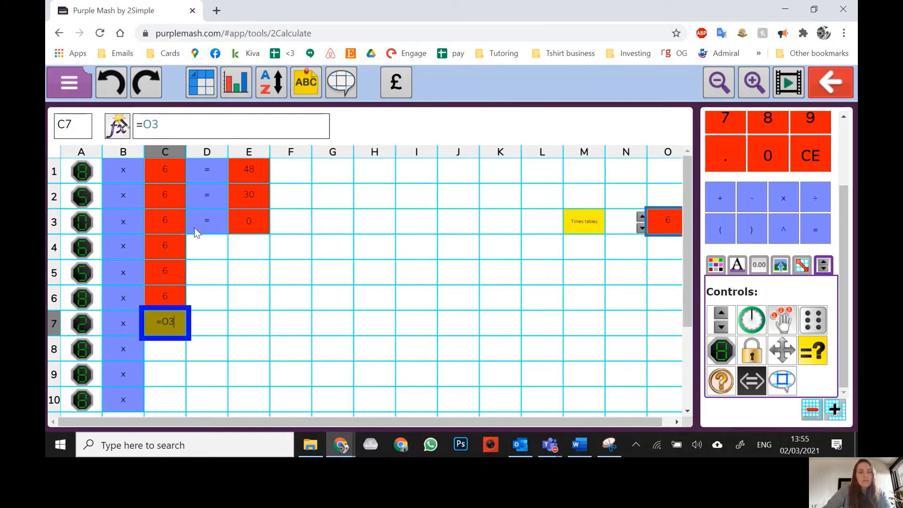
{"action": "left_click", "coordinate": [194, 120]}
{"action": "key", "text": "Return"}
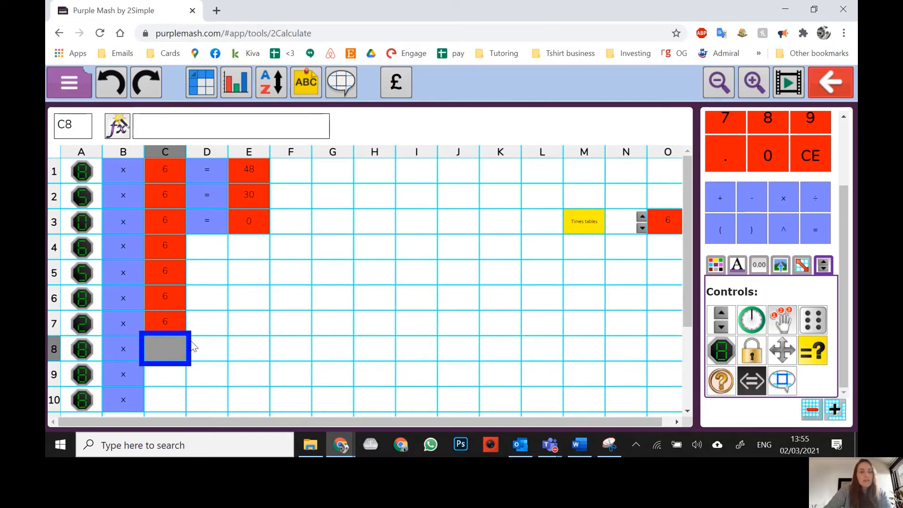
- Enter the formula =O3 in cells C8, C9 and C10 to link the remaining rows to the times table number
{"action": "left_click", "coordinate": [176, 124]}
{"action": "type", "text": "=O3"}
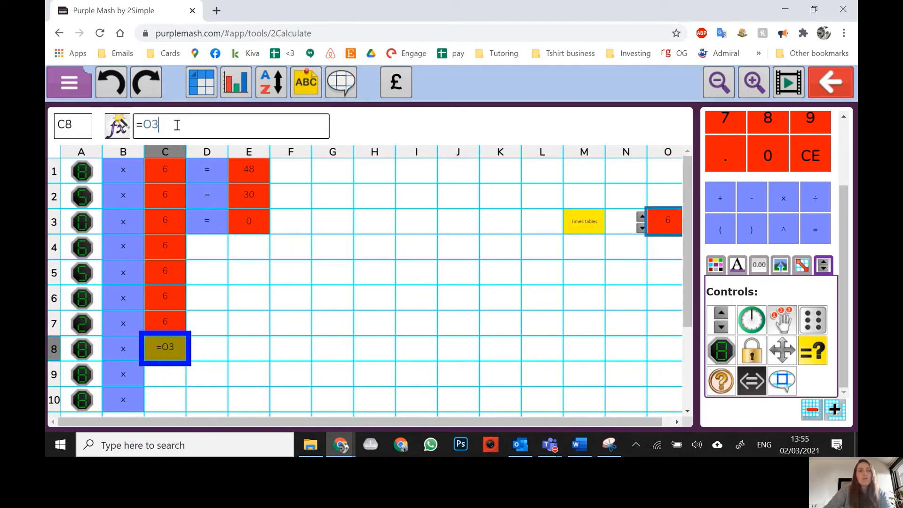
{"action": "key", "text": "Return"}
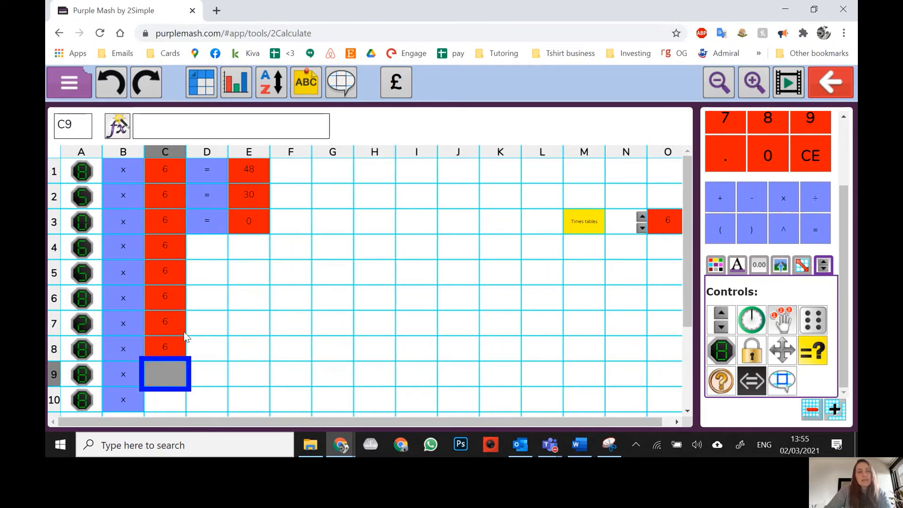
{"action": "type", "text": "=O3"}
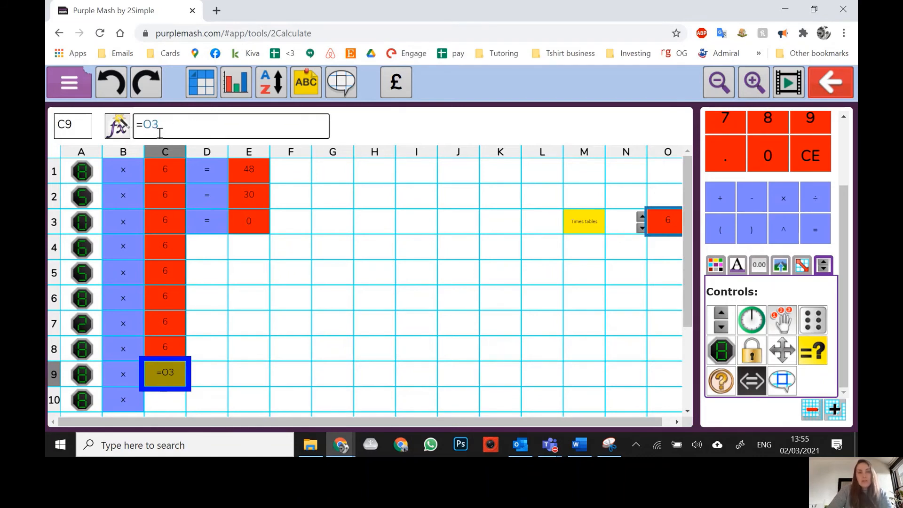
{"action": "key", "text": "Return"}
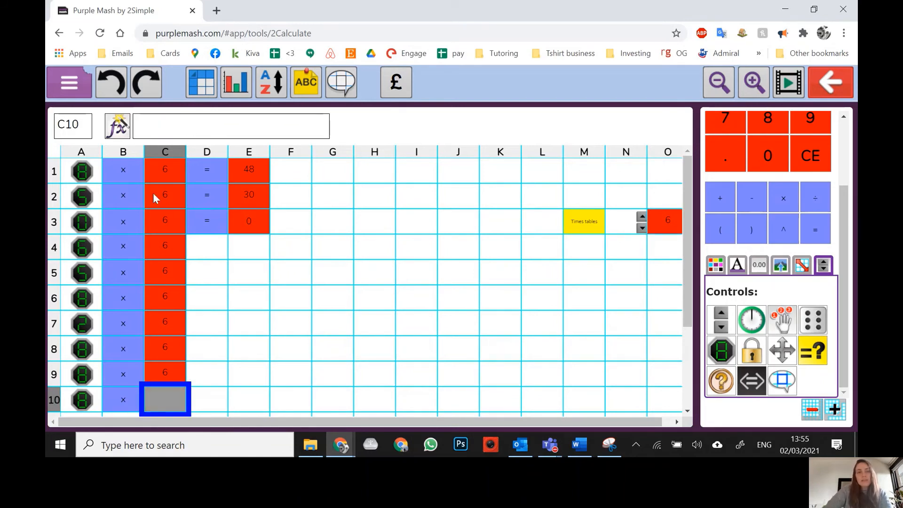
{"action": "type", "text": "=O3"}
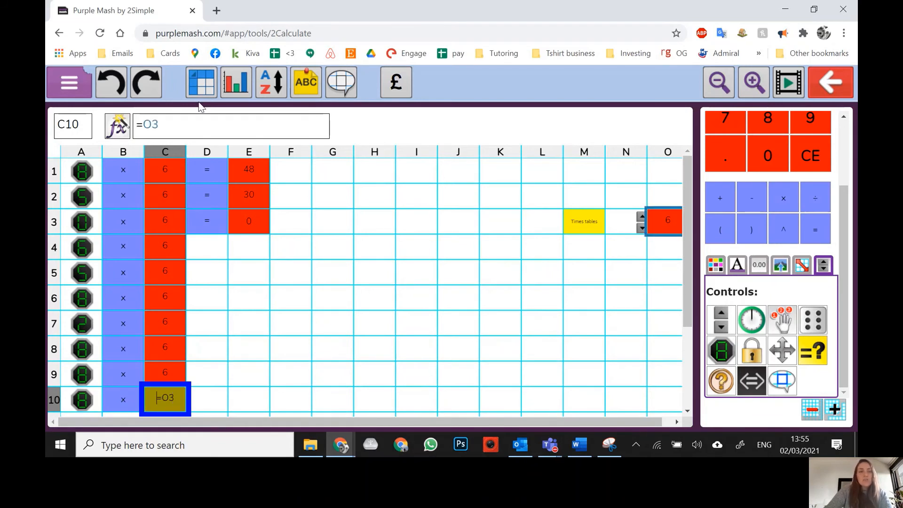
{"action": "key", "text": "Return"}
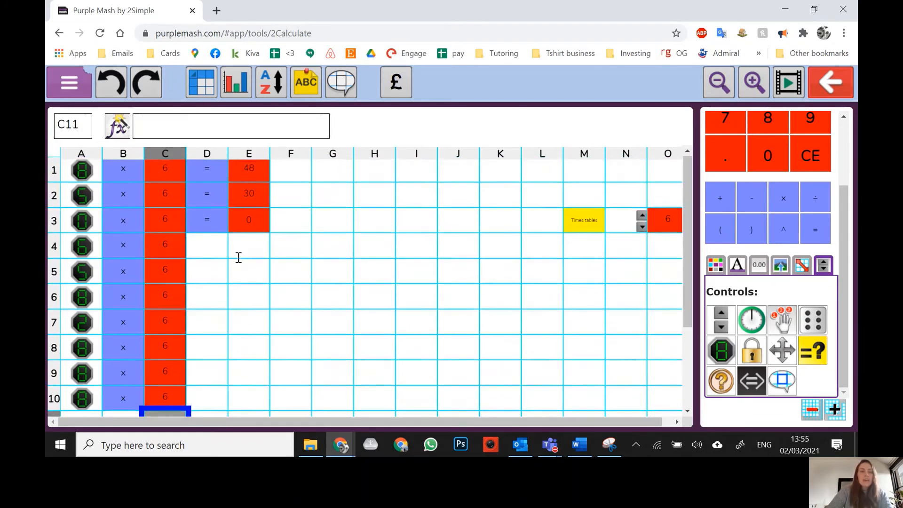
- Extend the equals sign from cell D3 down to D10 to calculate the answers for the added rows
{"action": "left_click", "coordinate": [211, 204]}
{"action": "left_click_drag", "start_coordinate": [212, 223], "coordinate": [212, 406]}
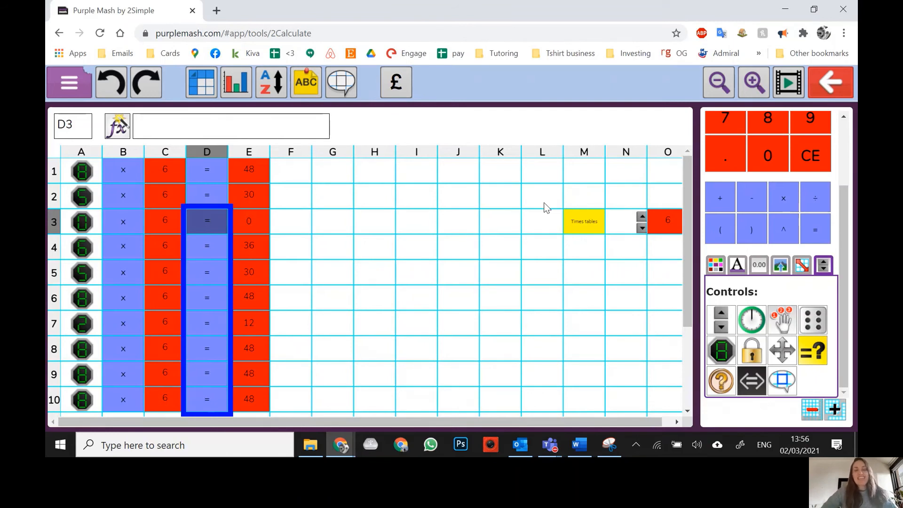
{"action": "left_click", "coordinate": [200, 189]}
{"action": "left_click", "coordinate": [208, 170]}
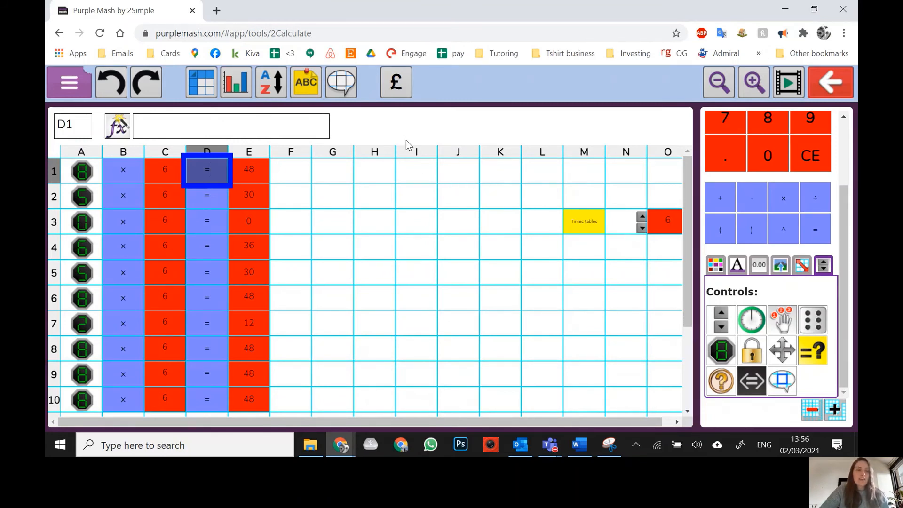
- Place a clock timer control in cell M1 and enter 0 in the adjacent cell N1
{"action": "left_click", "coordinate": [583, 178]}
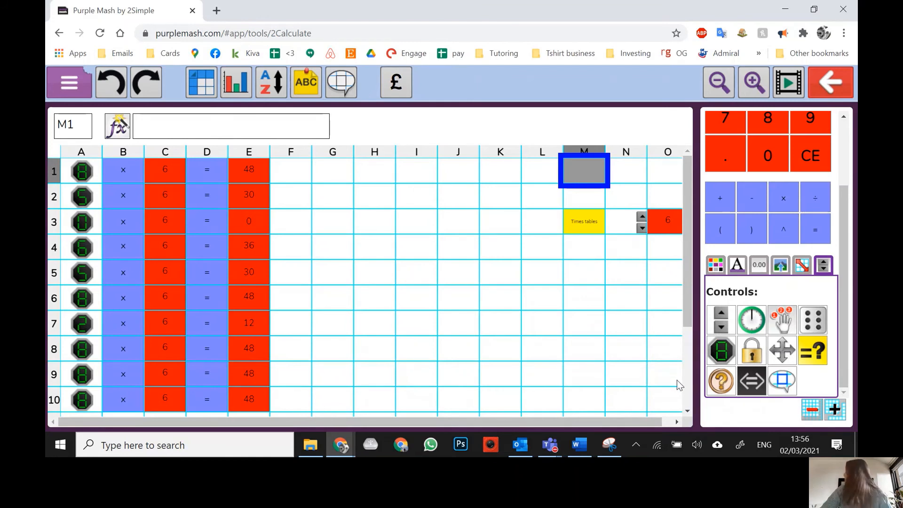
{"action": "left_click", "coordinate": [750, 321]}
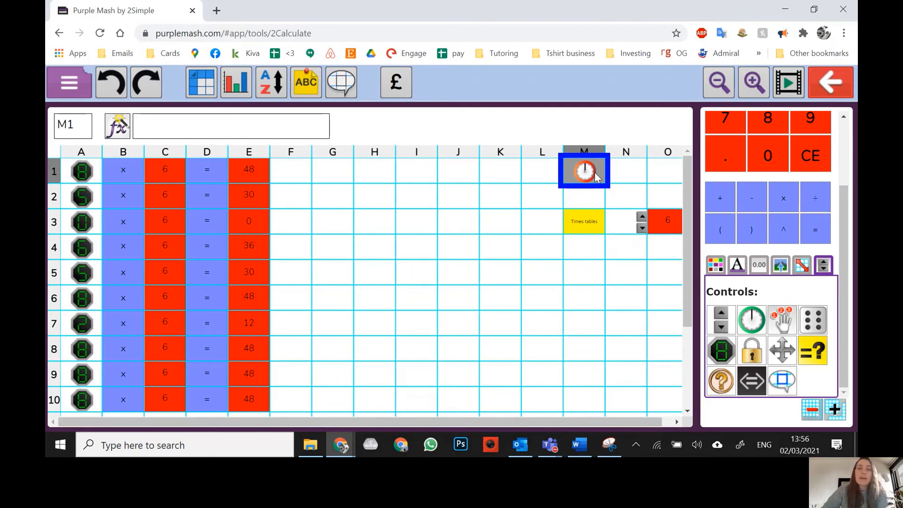
{"action": "left_click", "coordinate": [622, 169]}
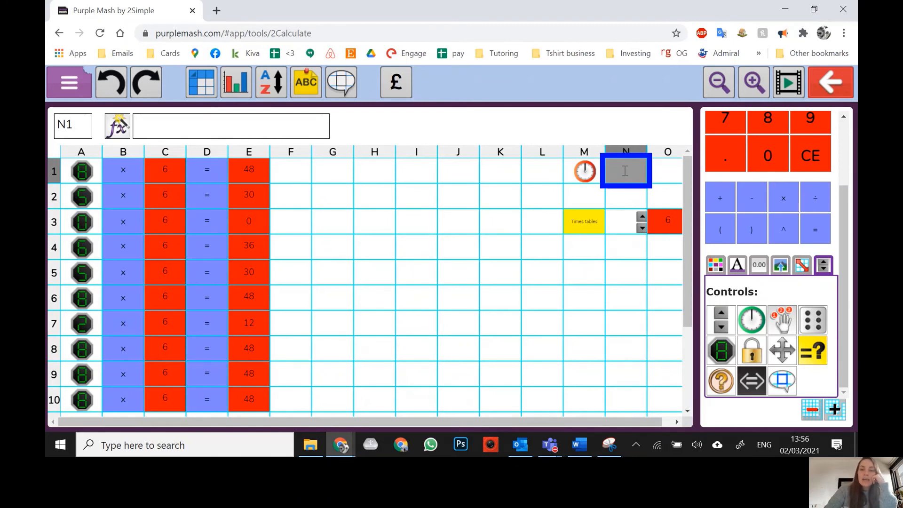
{"action": "type", "text": "0"}
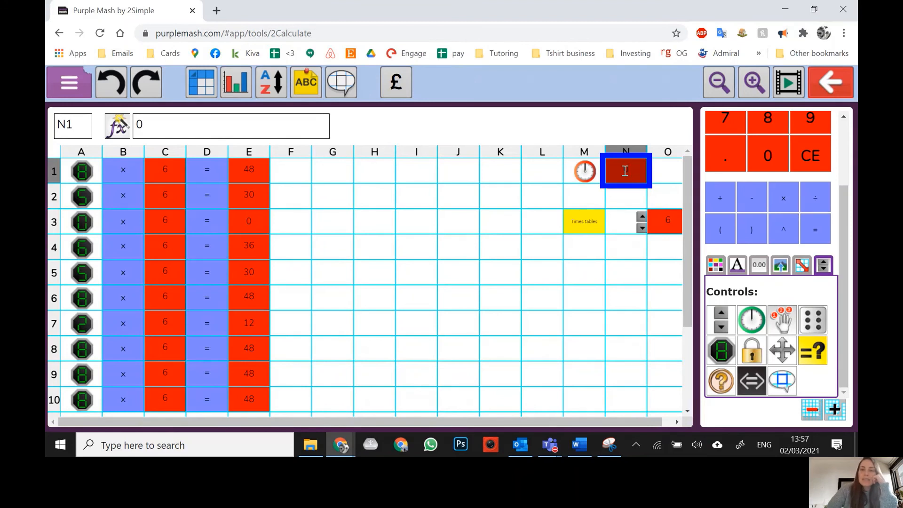
{"action": "left_click", "coordinate": [641, 196]}
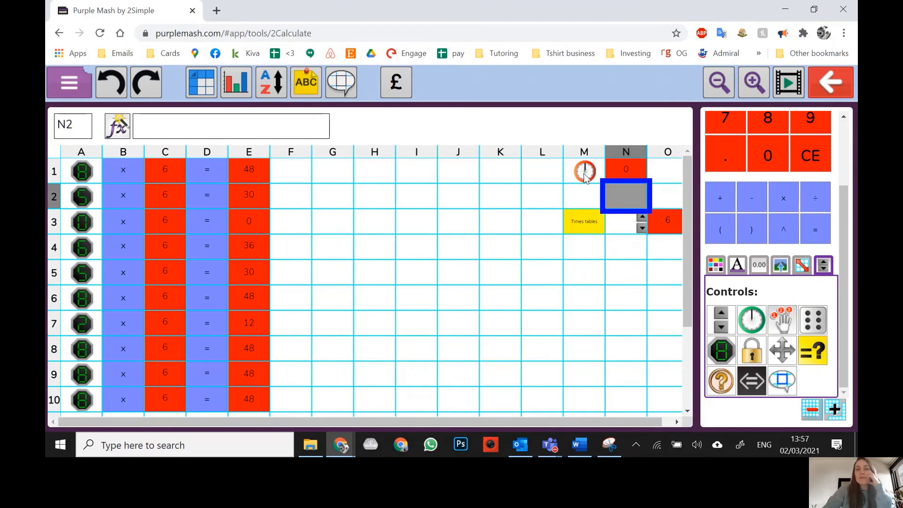
- Test the clock timer in cell M1 by starting it and stopping it again
{"action": "left_click", "coordinate": [586, 176]}
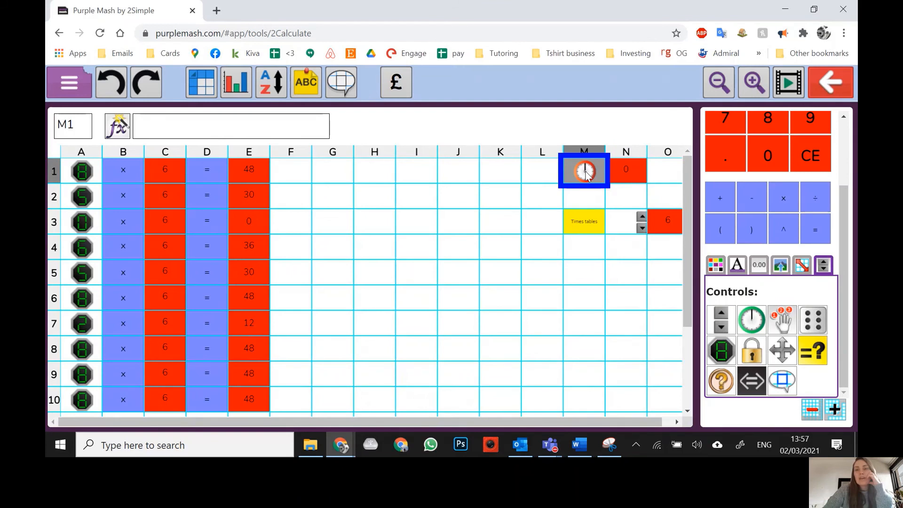
{"action": "left_click", "coordinate": [586, 175]}
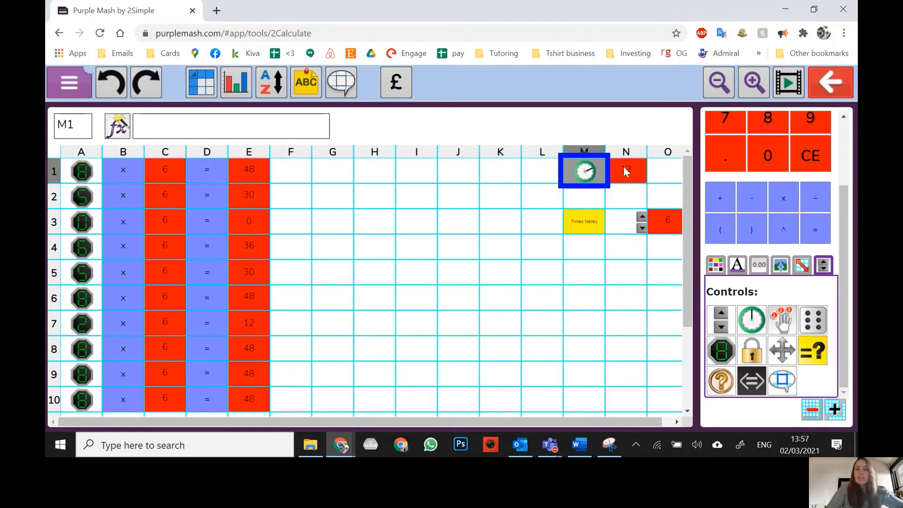
{"action": "left_click", "coordinate": [587, 176]}
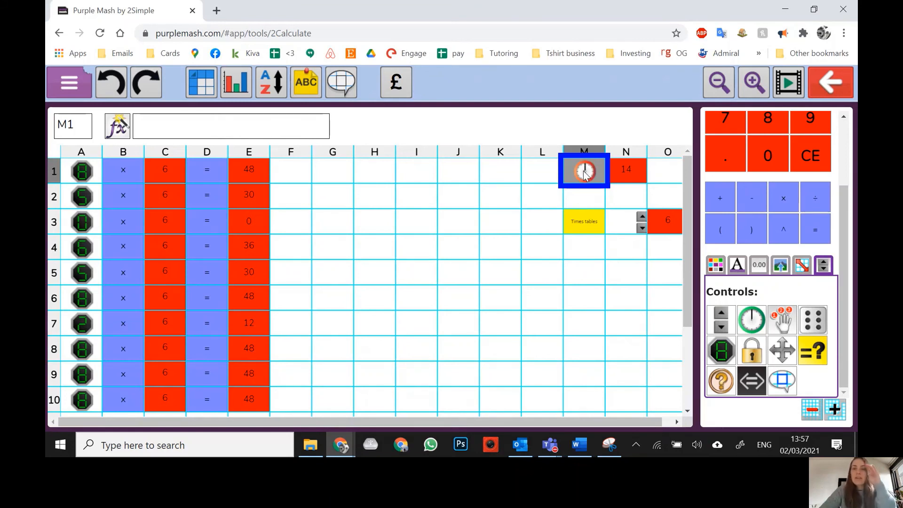
- Reset the timer count in cell N1 to 0 and select the clock cell M1
{"action": "left_click", "coordinate": [629, 170]}
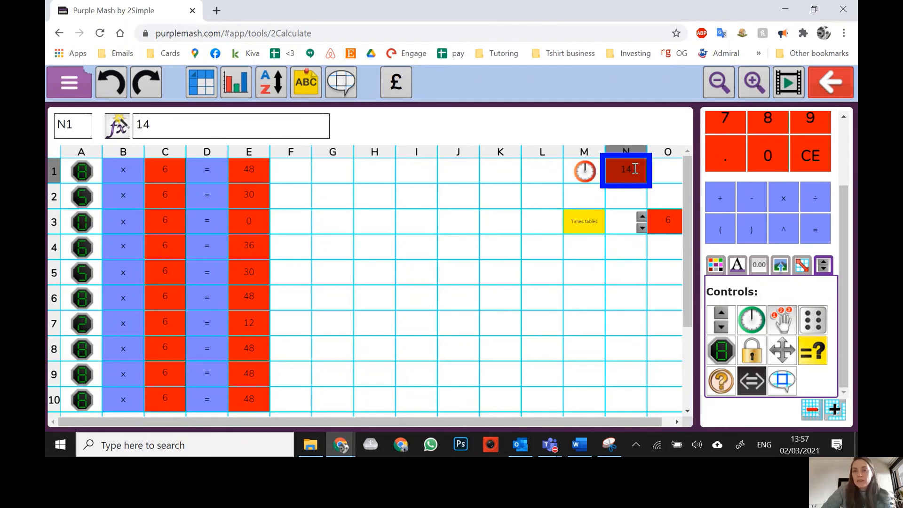
{"action": "left_click", "coordinate": [621, 167]}
{"action": "type", "text": "0"}
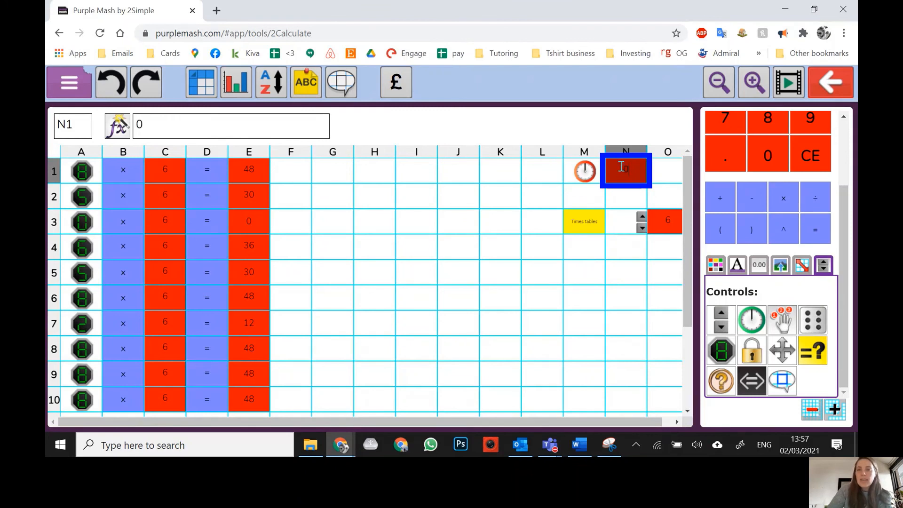
{"action": "left_click", "coordinate": [541, 175]}
{"action": "left_click", "coordinate": [571, 184]}
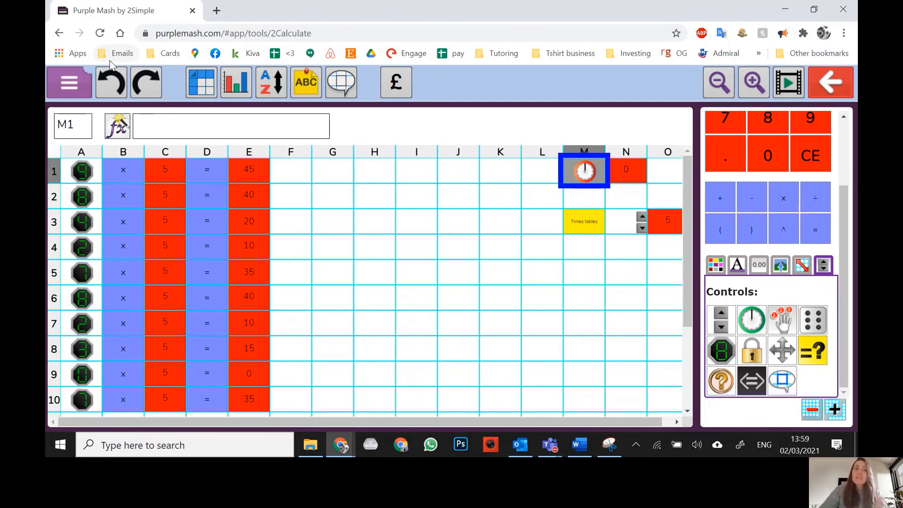
- Save the spreadsheet in the Nottingham 4 folder, naming the file with the teacher's name followed by "Maths game", and dismiss the confirmation
{"action": "left_click", "coordinate": [69, 83]}
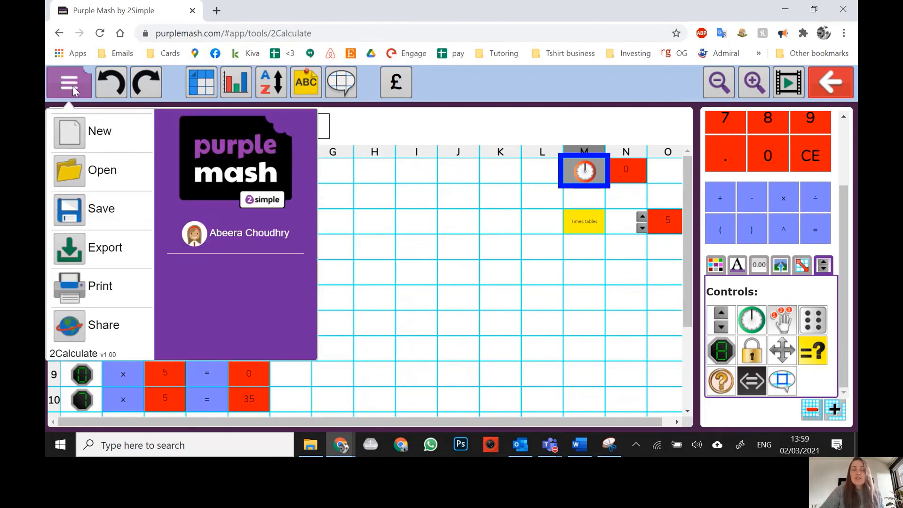
{"action": "left_click", "coordinate": [100, 209]}
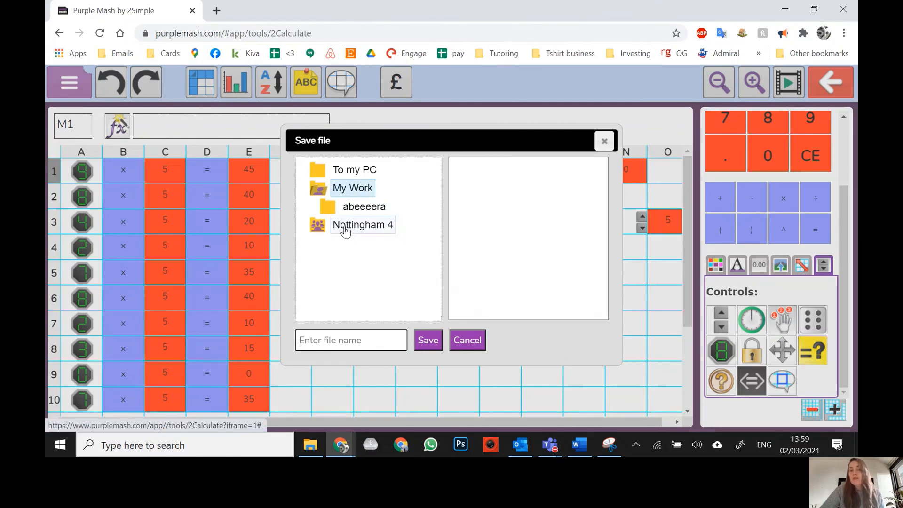
{"action": "left_click", "coordinate": [325, 228]}
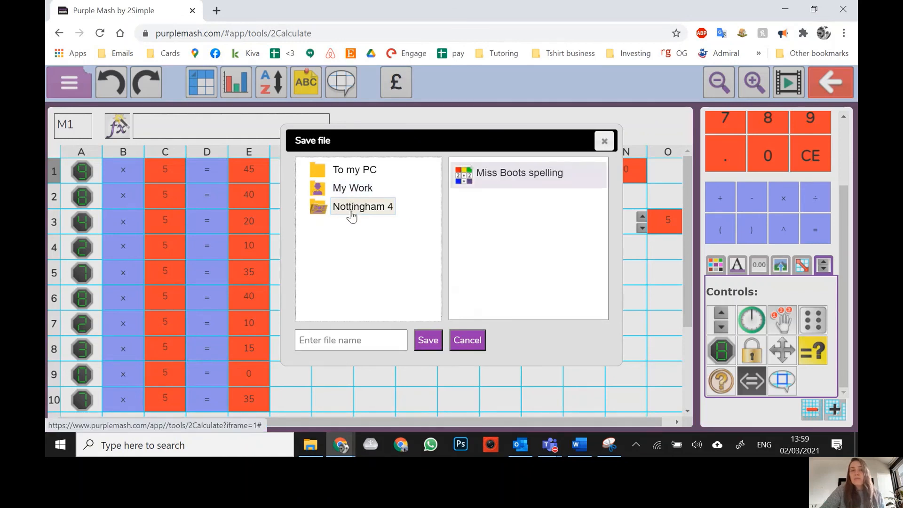
{"action": "left_click", "coordinate": [335, 341]}
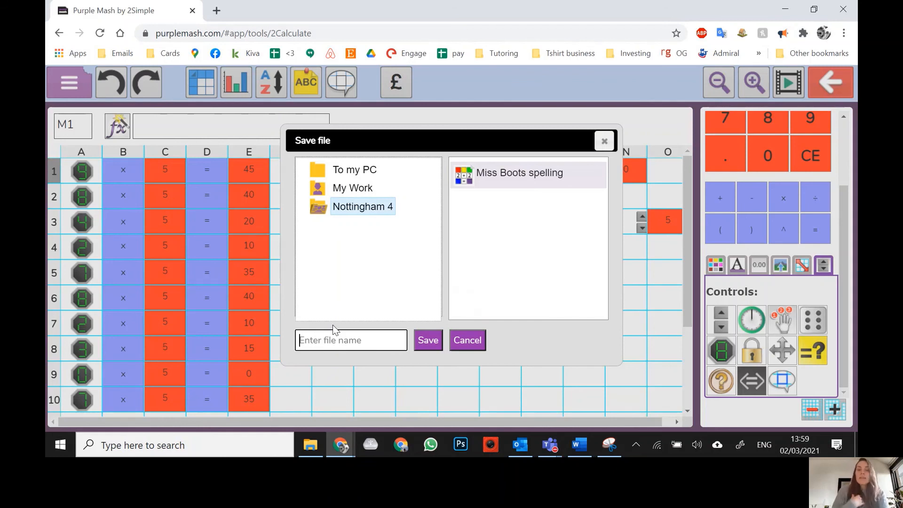
{"action": "type", "text": "Miss Boots "}
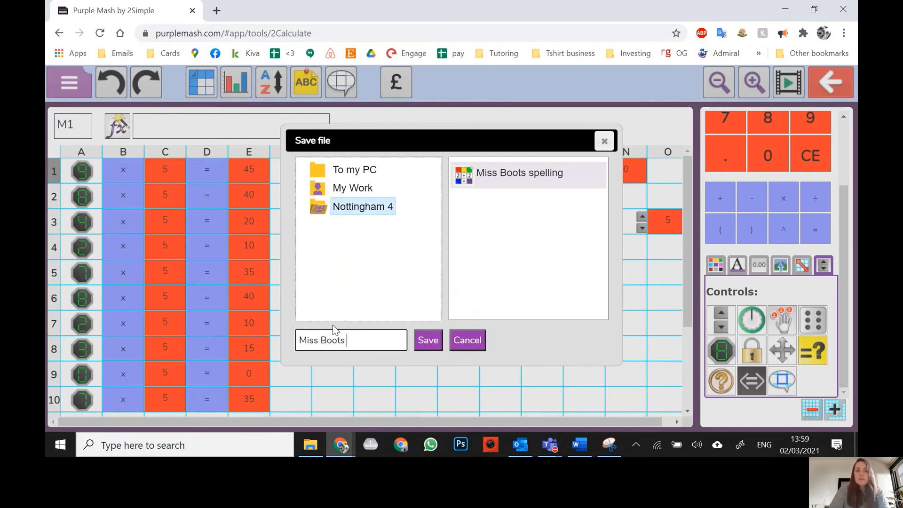
{"action": "type", "text": "Maths game"}
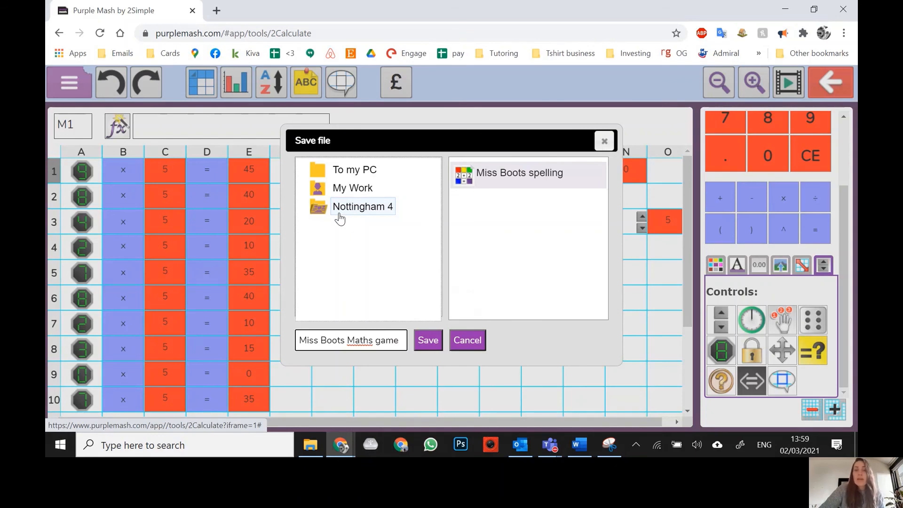
{"action": "left_click", "coordinate": [428, 340]}
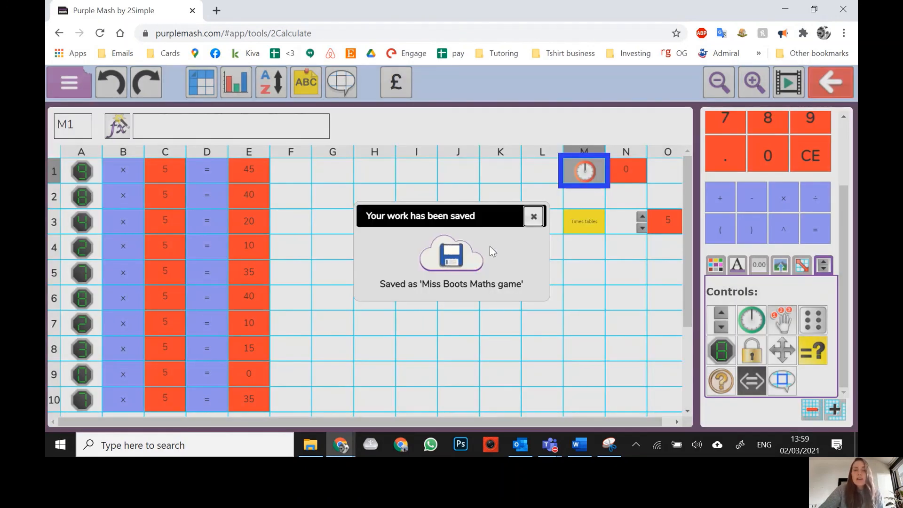
{"action": "left_click", "coordinate": [534, 216]}
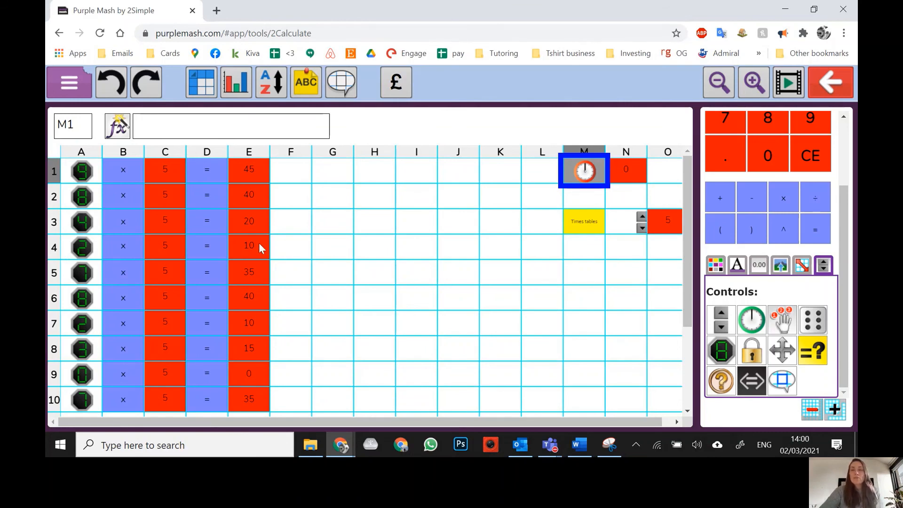
- Switch to the Coding lesson 2 meeting window in Microsoft Teams
{"action": "left_click", "coordinate": [549, 444]}
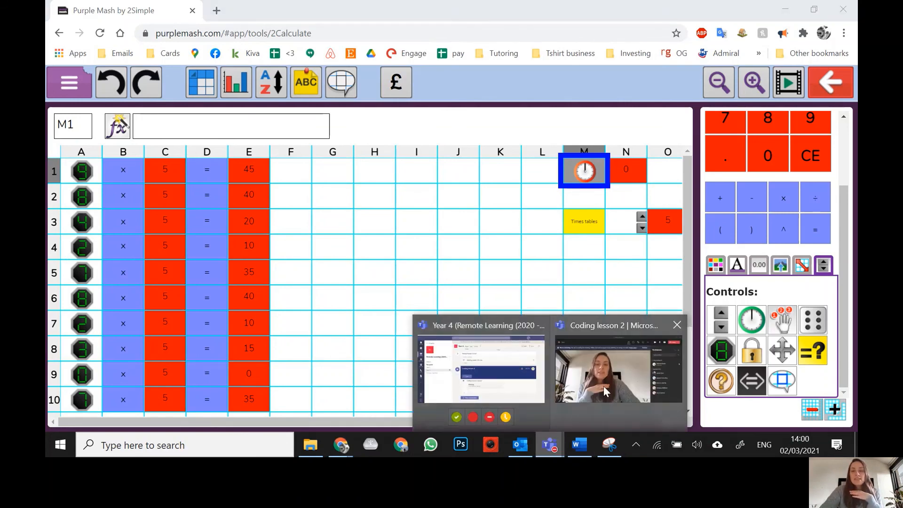
{"action": "left_click", "coordinate": [605, 386]}
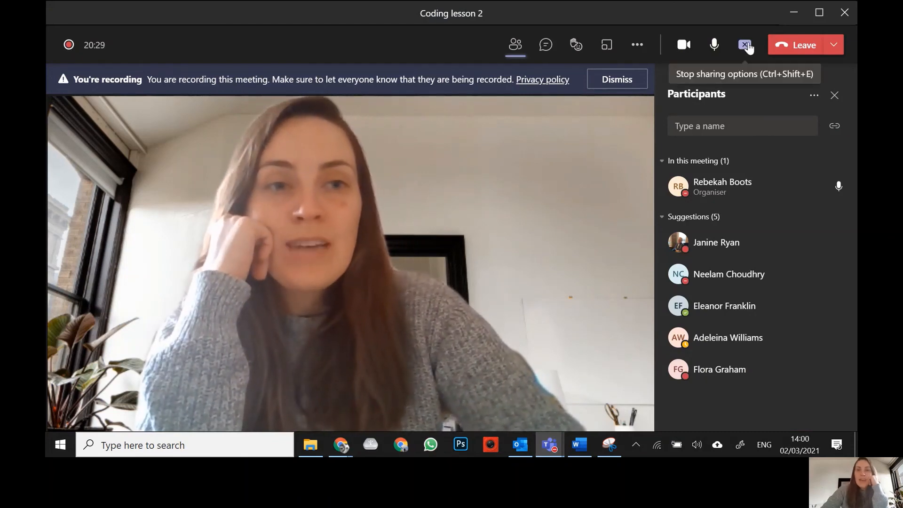